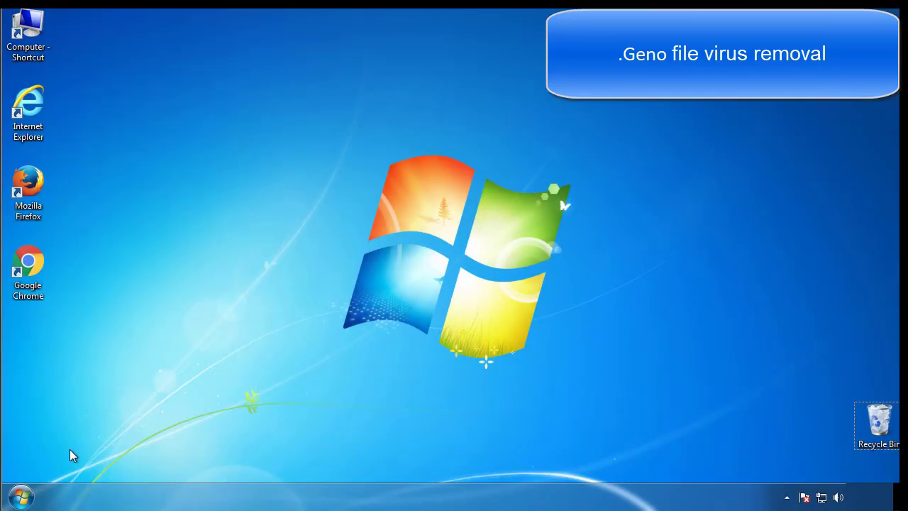
Launch System Configuration by searching the Start menu for msconfig.
click(23, 496)
click(80, 459)
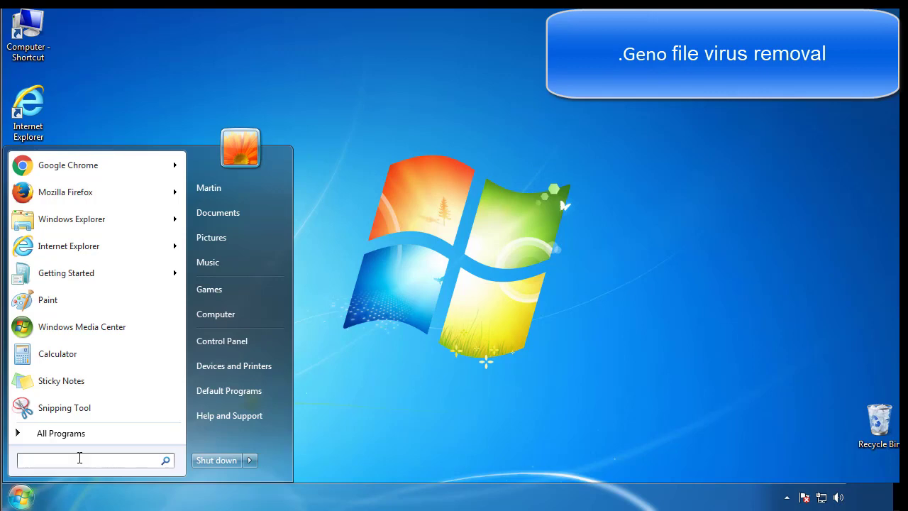
text(msconfig)
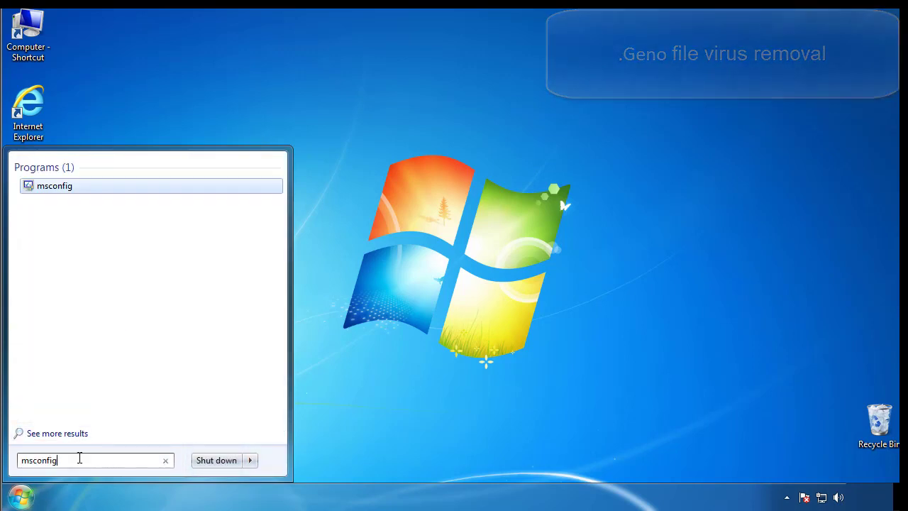
key(Return)
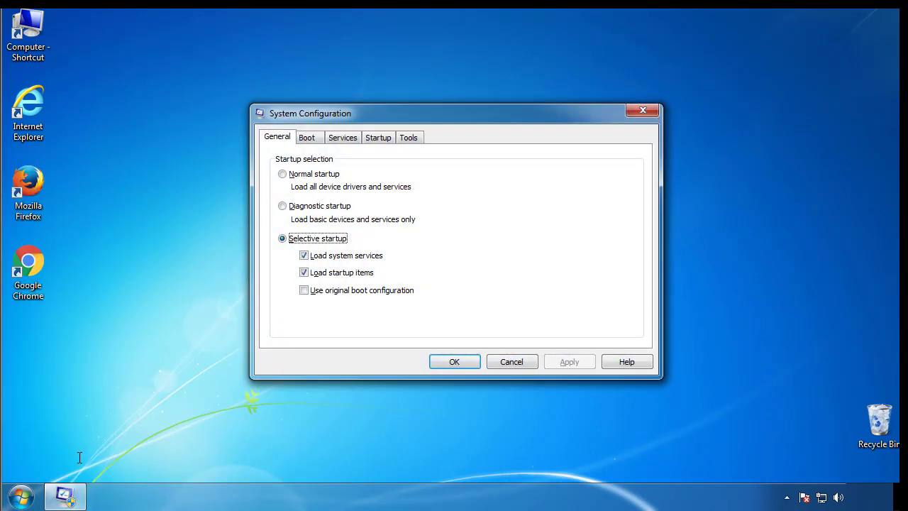
Enable Safe boot (Minimal) on the Boot tab, apply it, and restart Windows.
click(305, 138)
click(285, 274)
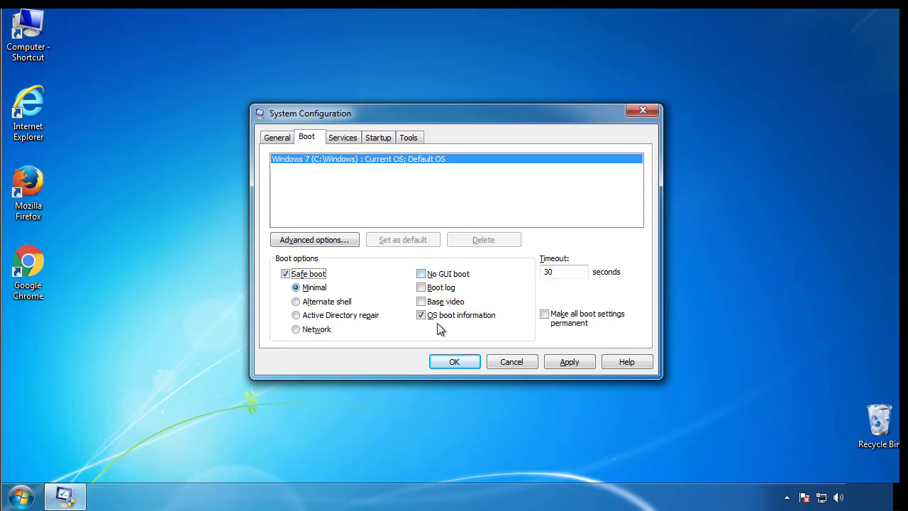
click(461, 362)
click(410, 277)
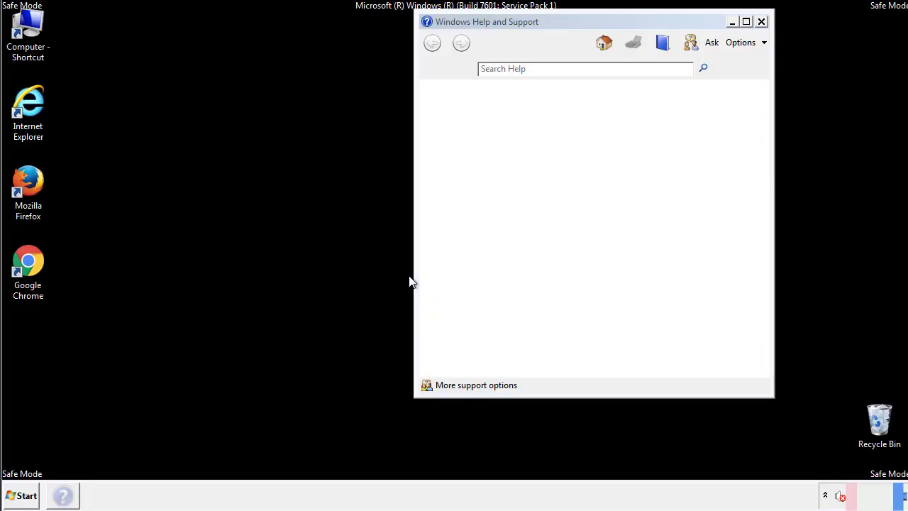
Close the safe mode help and open Folder Options from Control Panel.
click(761, 22)
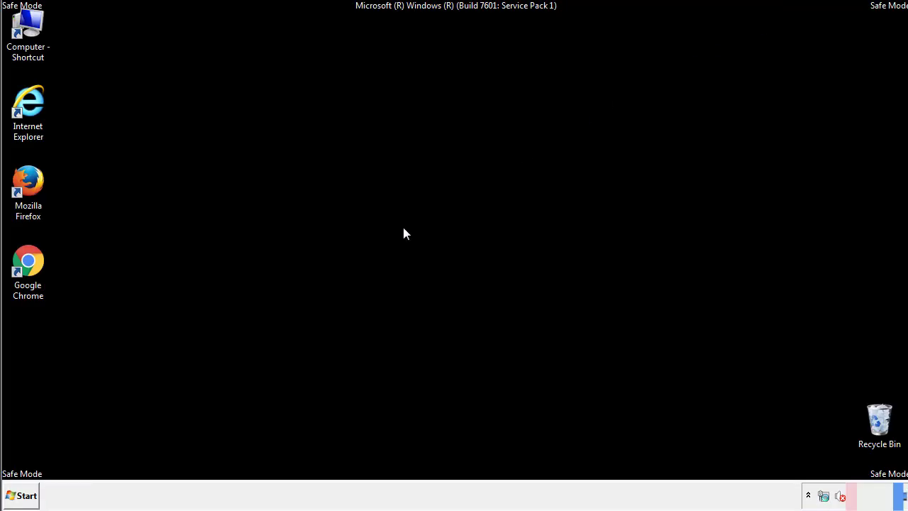
click(21, 496)
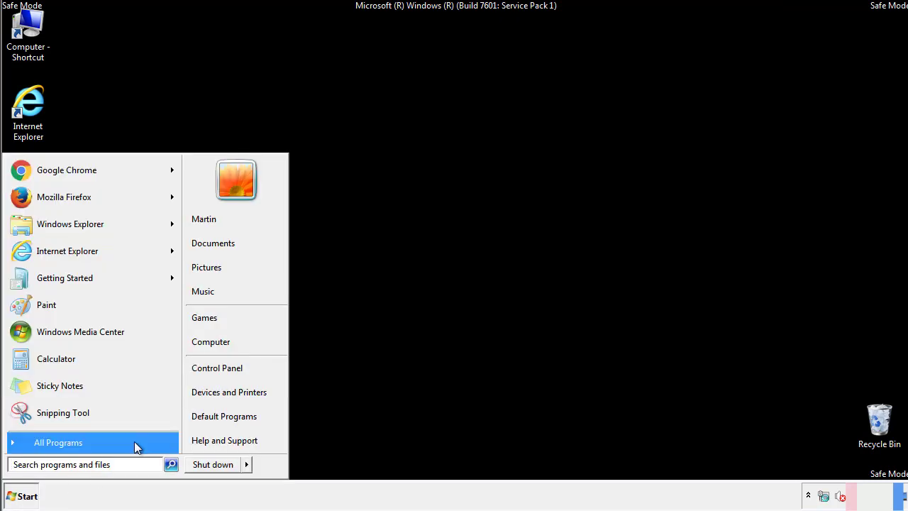
click(227, 367)
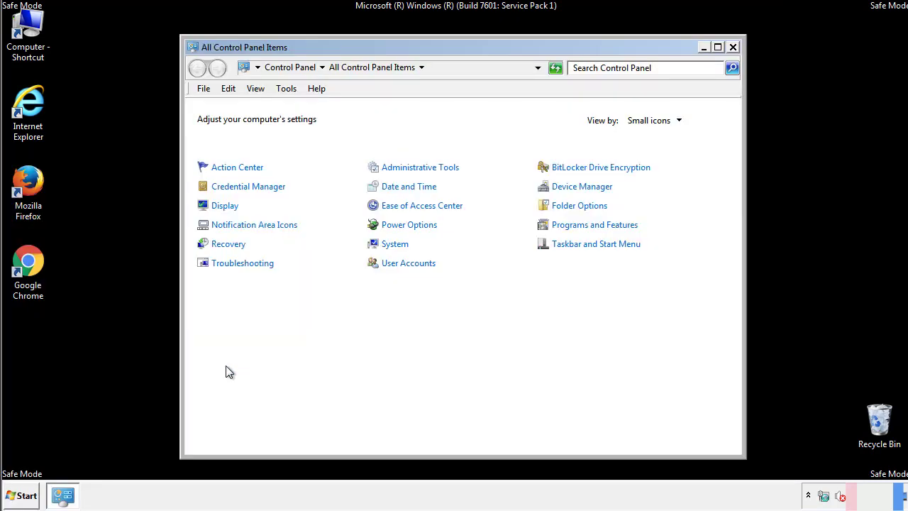
click(580, 205)
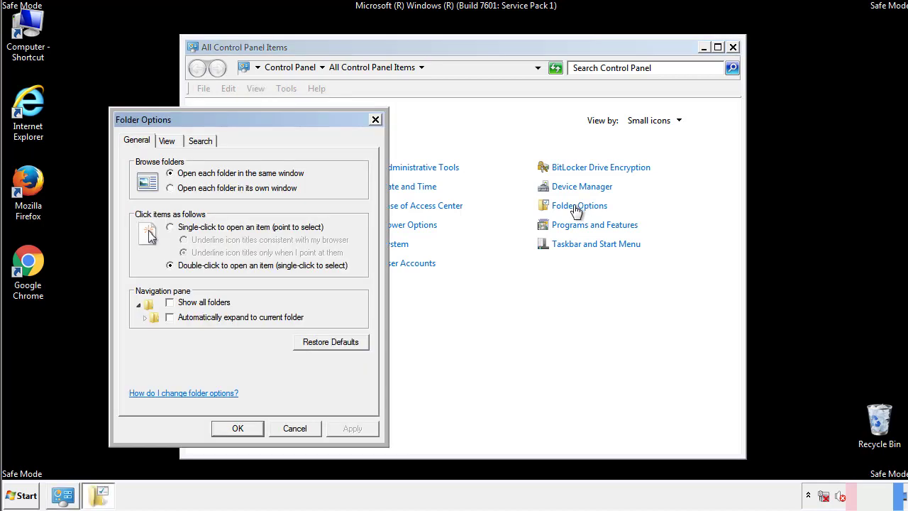
Set Folder Options to show hidden files, folders and drives, then close Control Panel.
click(167, 142)
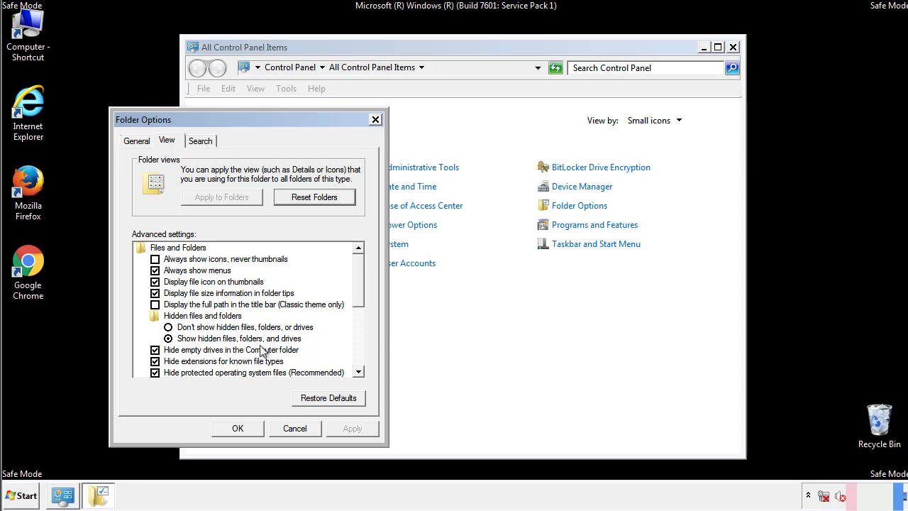
click(245, 429)
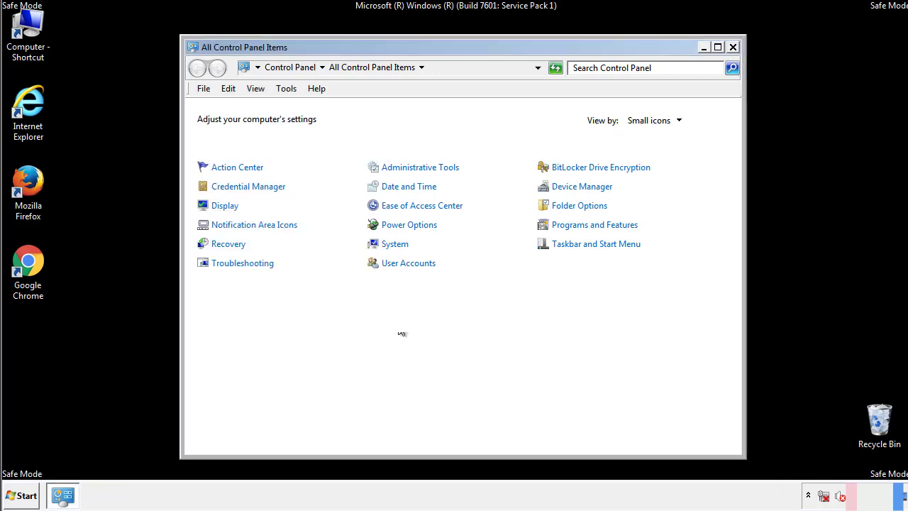
click(733, 48)
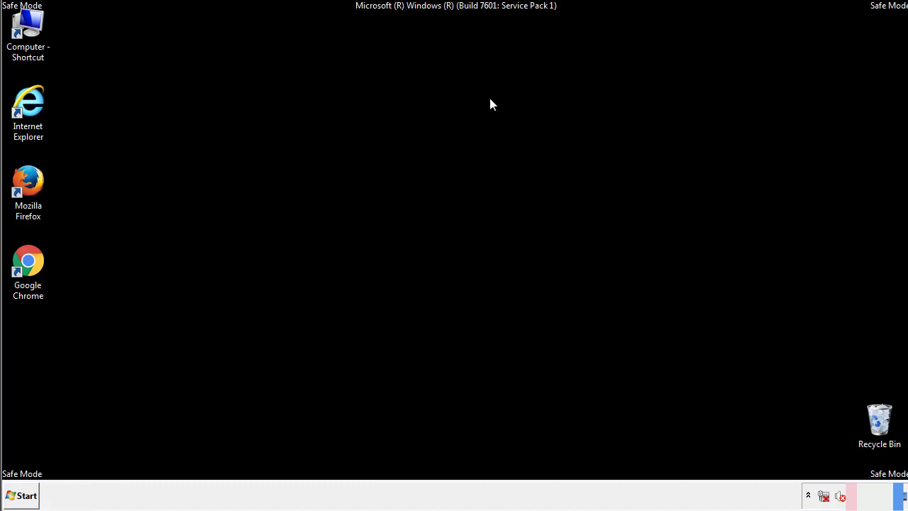
Browse from Computer into C:\Windows\System32.
double_click(42, 27)
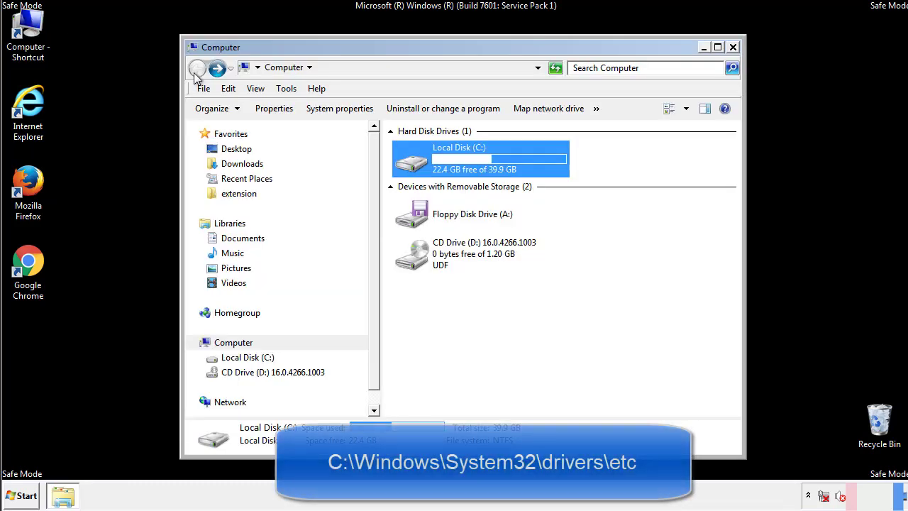
double_click(416, 169)
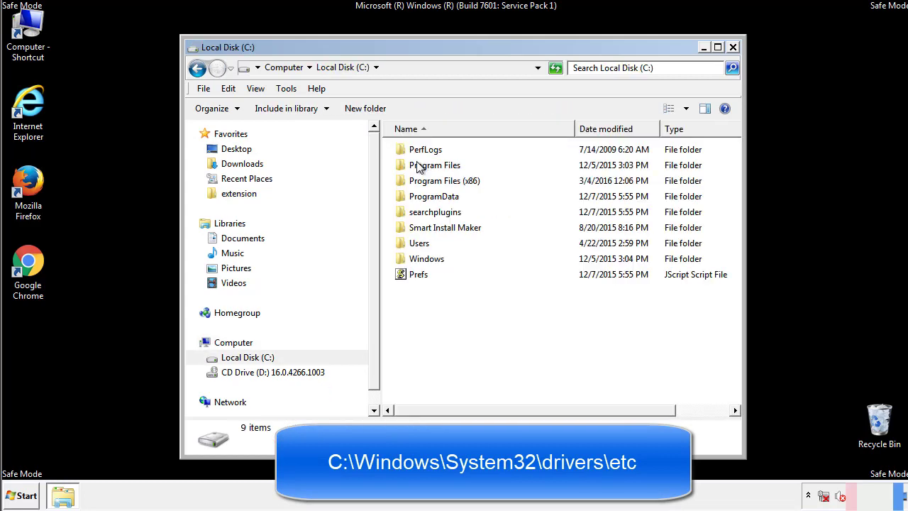
double_click(424, 259)
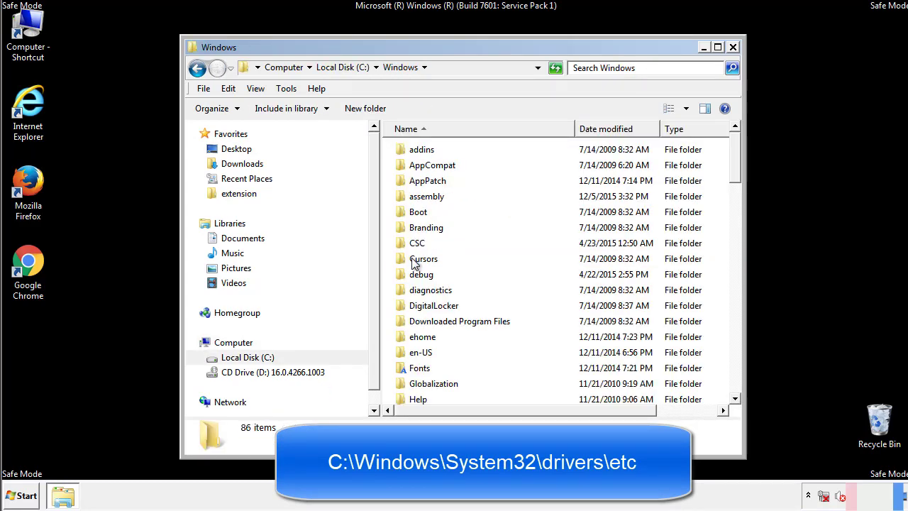
scroll(417, 305, down, 2)
scroll(418, 321, down, 7)
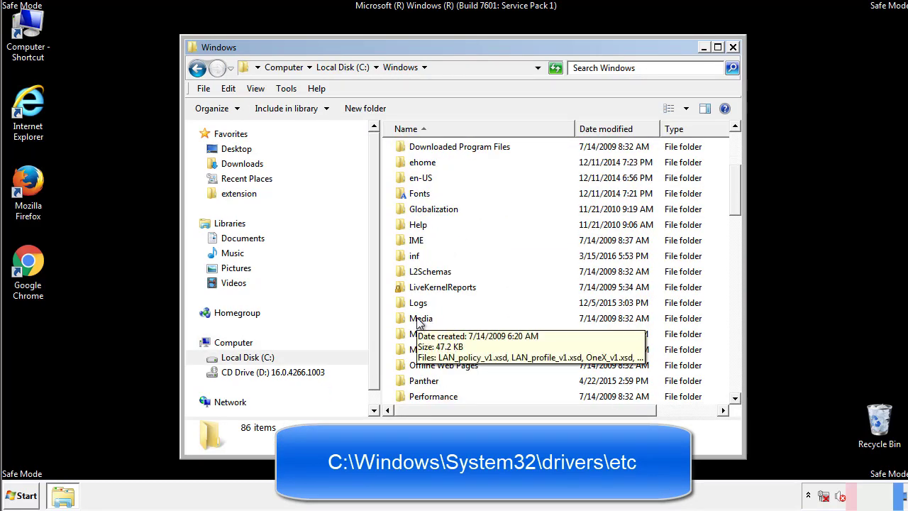
scroll(418, 323, down, 2)
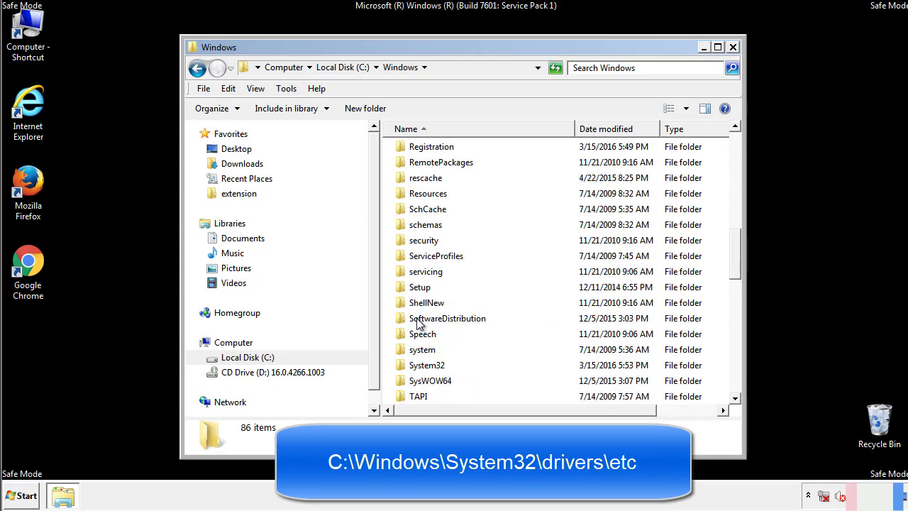
double_click(425, 368)
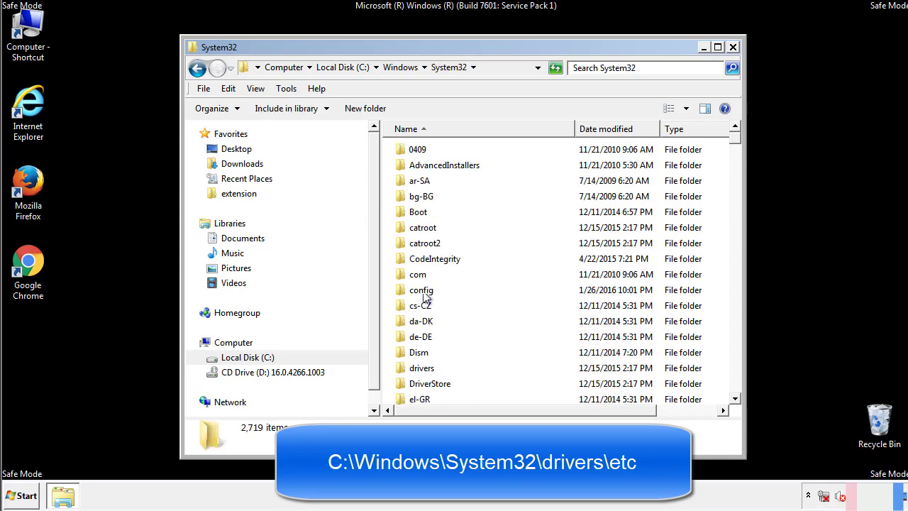
Go into drivers\etc and open the hosts file with Notepad.
double_click(420, 369)
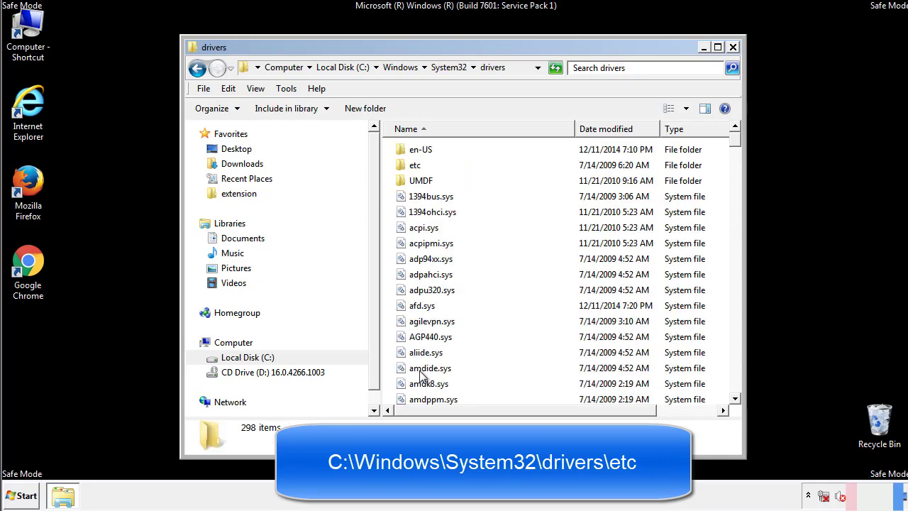
double_click(411, 167)
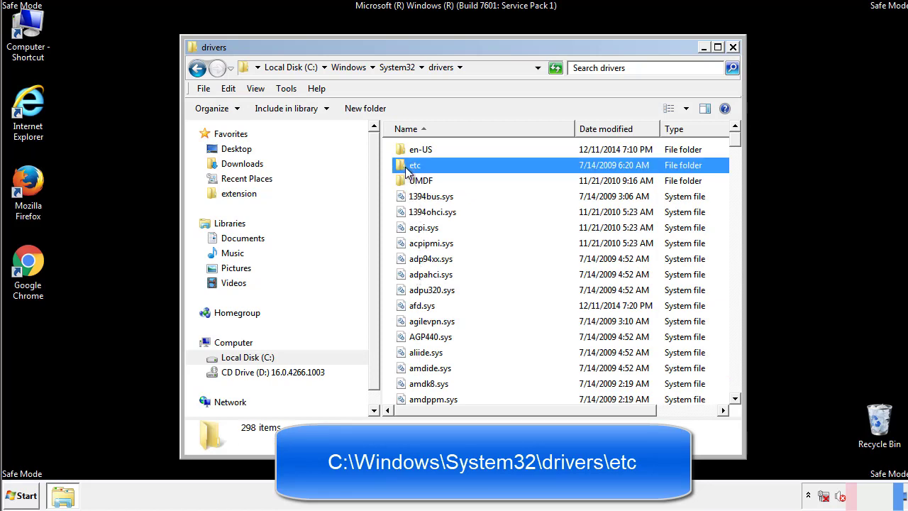
double_click(414, 151)
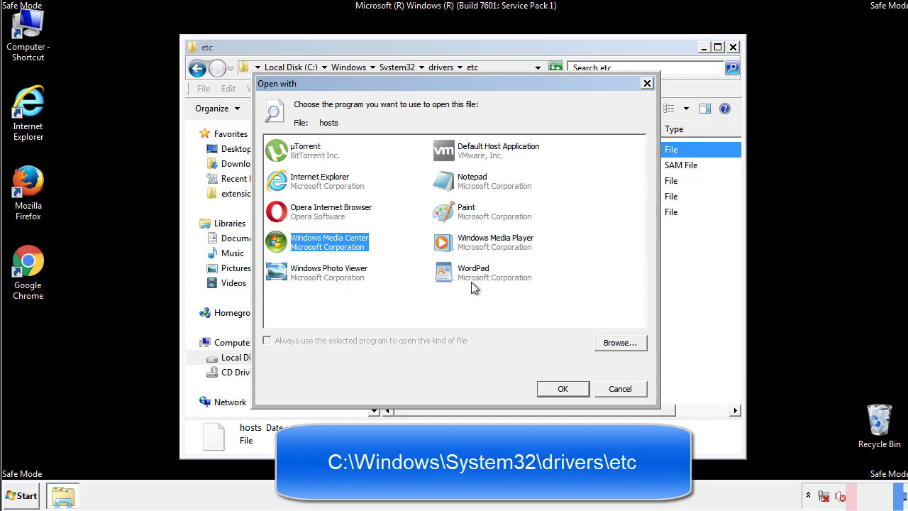
click(459, 182)
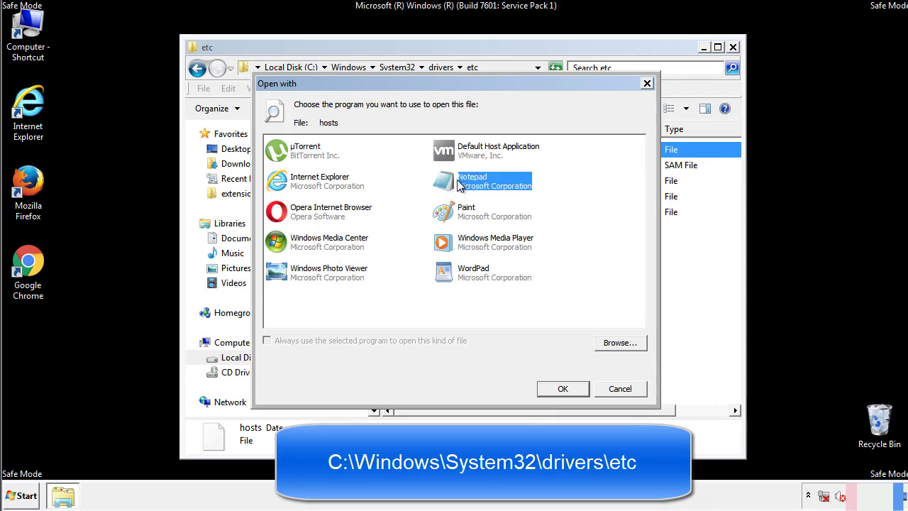
Delete the four custom IP-to-host entries from the hosts file and save it.
click(562, 389)
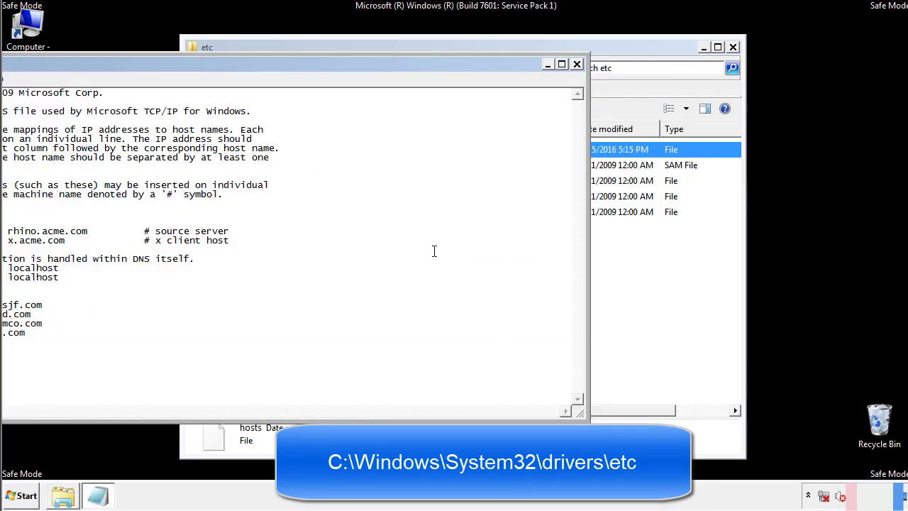
drag(371, 71, 578, 77)
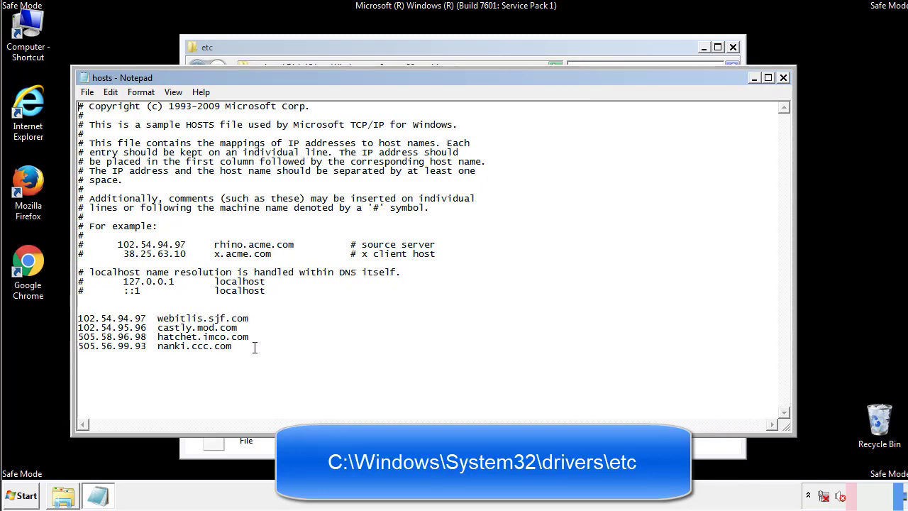
drag(247, 346, 78, 319)
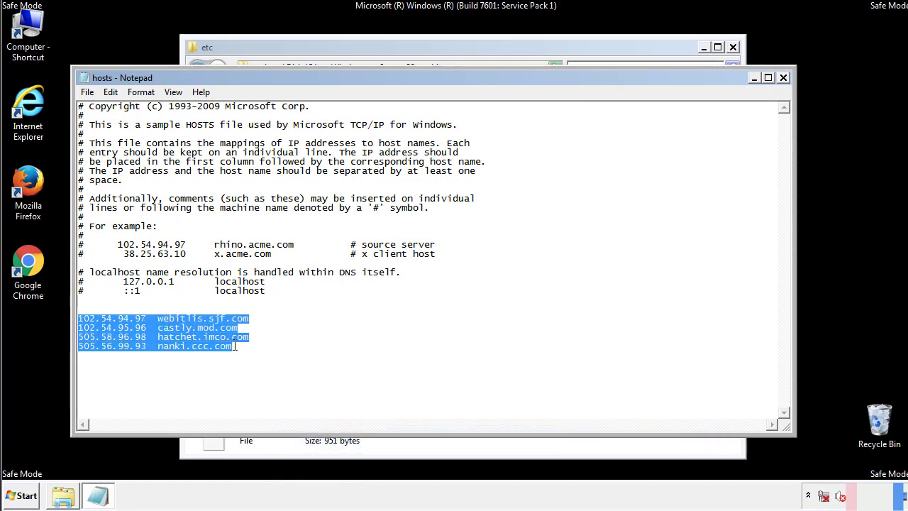
key(Delete)
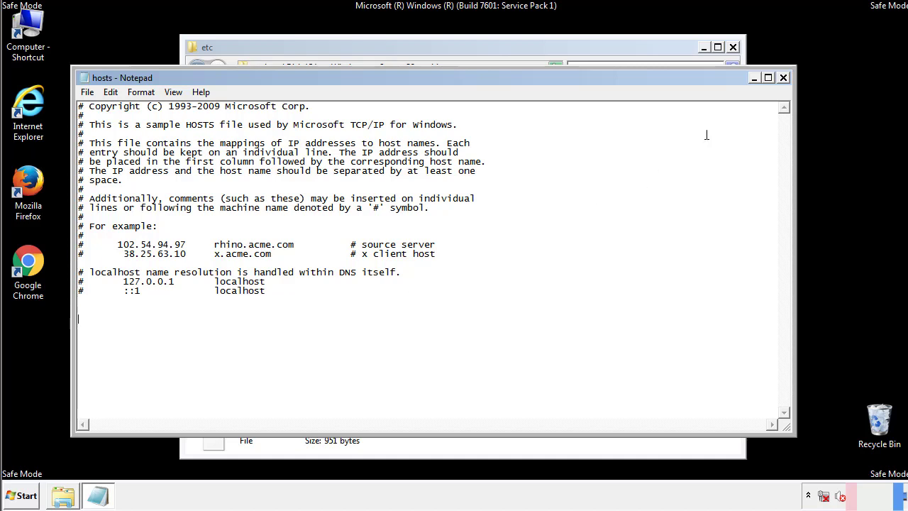
click(784, 78)
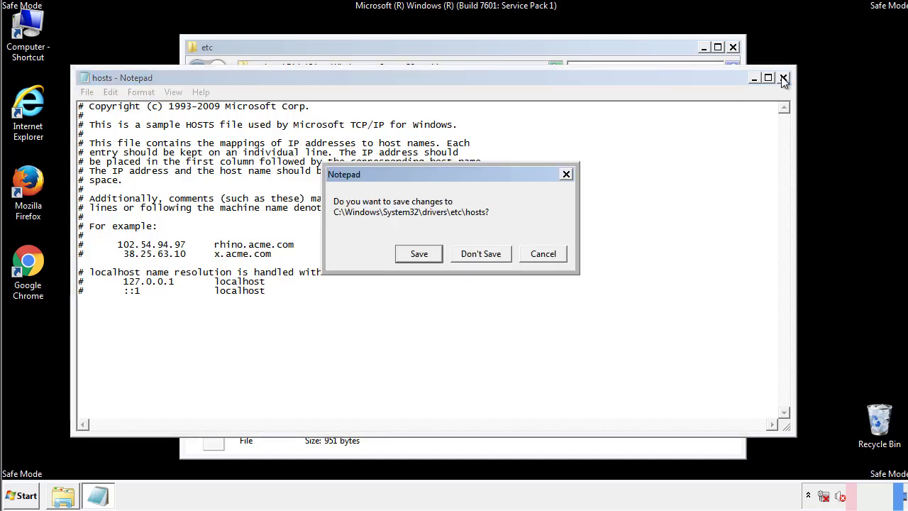
click(399, 258)
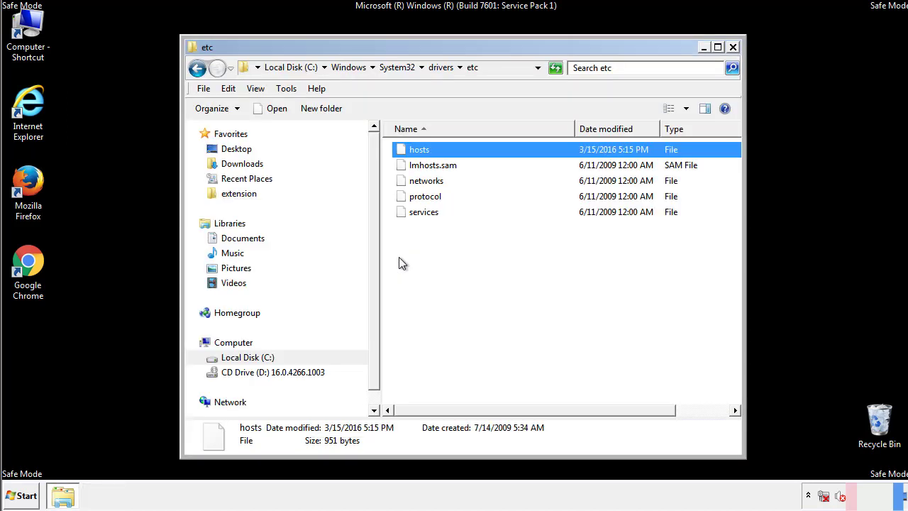
Close the etc folder and open the Startup folder from All Programs.
click(733, 49)
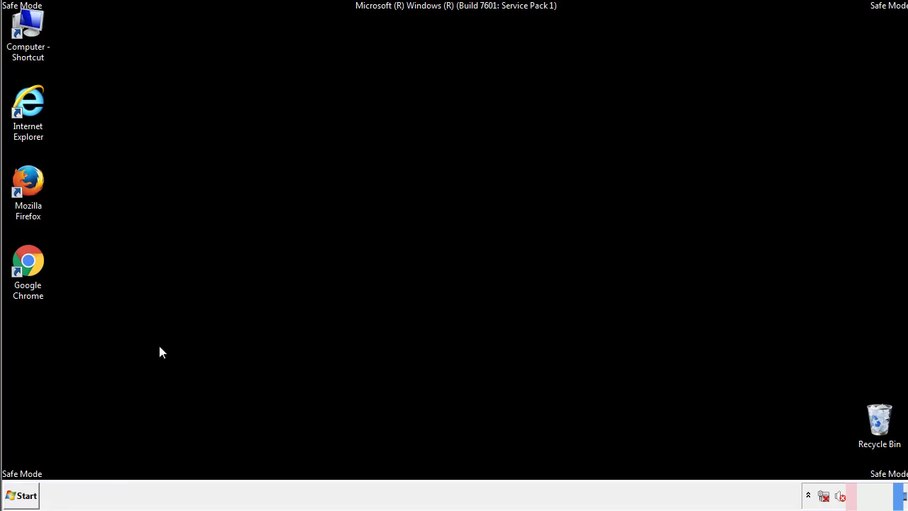
click(22, 496)
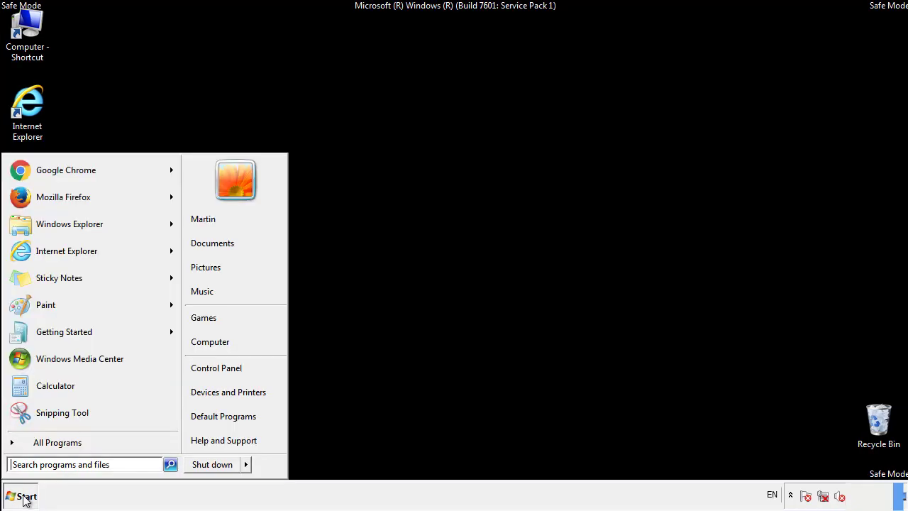
click(40, 451)
right_click(34, 389)
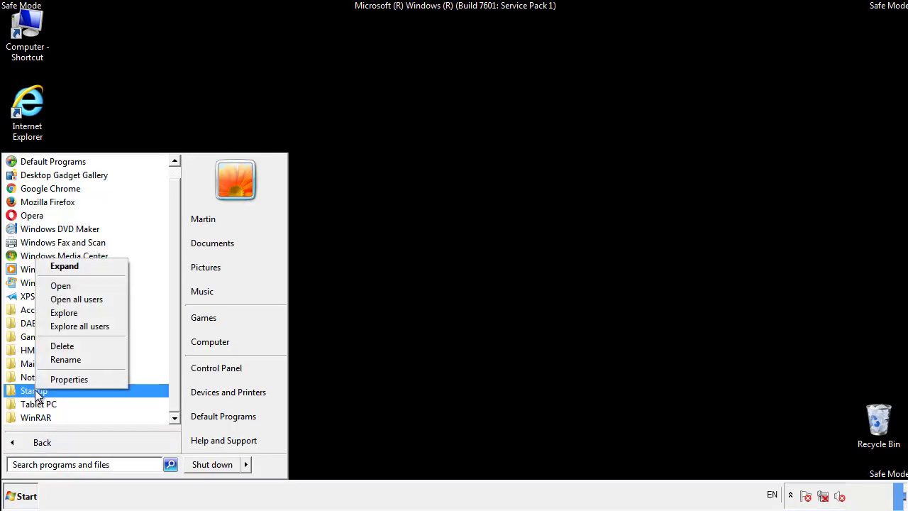
click(60, 285)
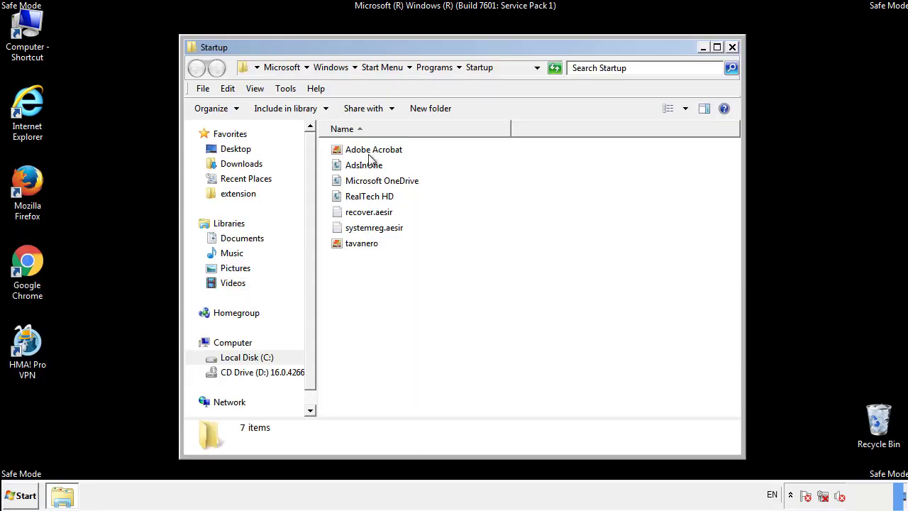
Delete AdsInOne, recover.aesir, systemreg.aesir and tavanero from Startup, then close the folder.
click(370, 167)
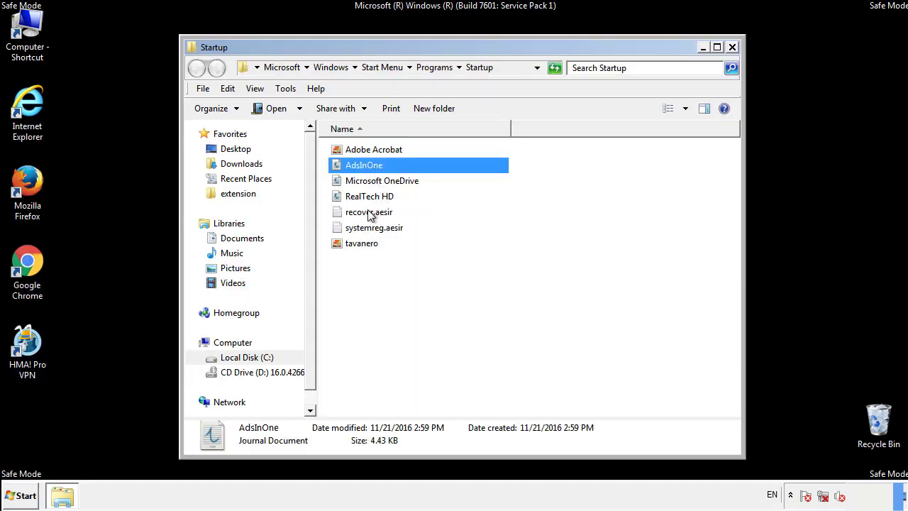
ctrl+click(369, 212)
ctrl+click(374, 228)
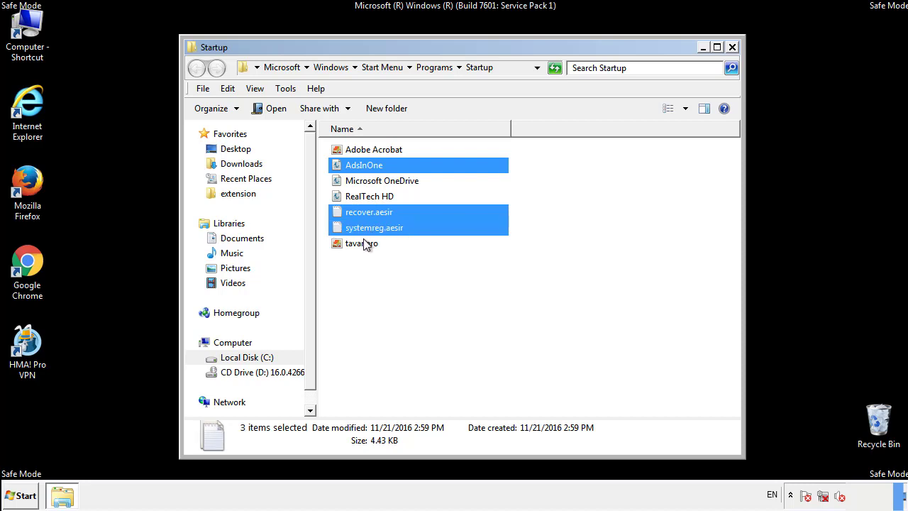
ctrl+click(363, 242)
right_click(359, 244)
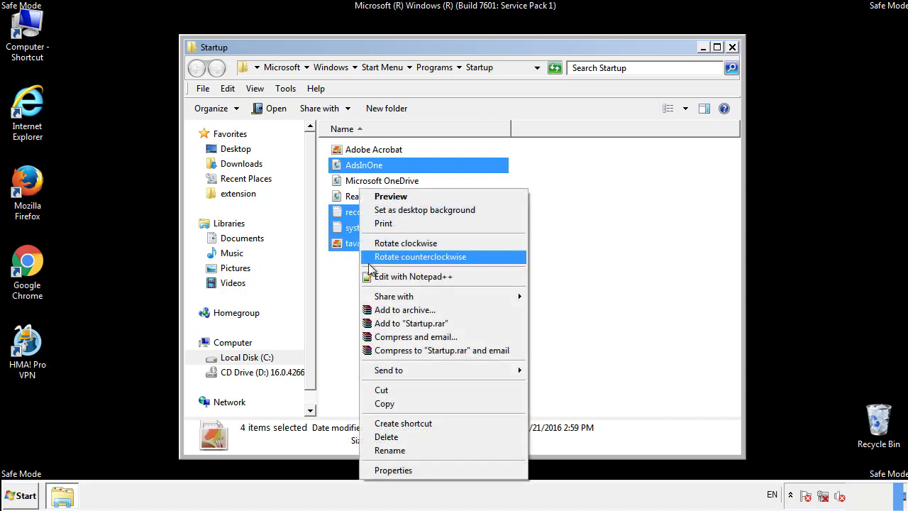
click(384, 436)
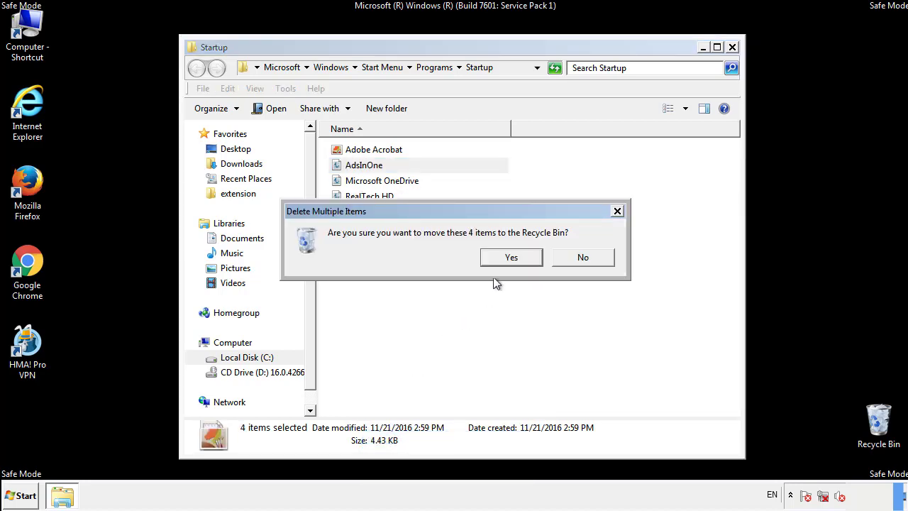
click(504, 260)
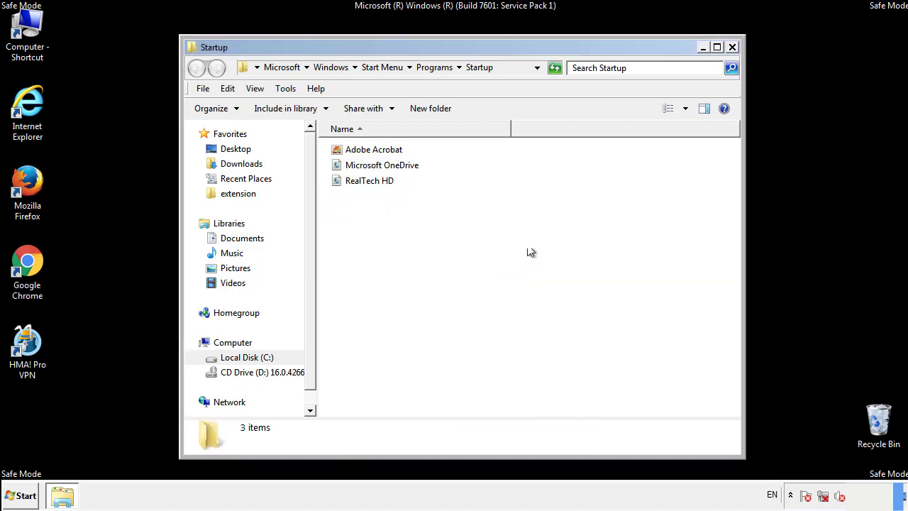
click(732, 48)
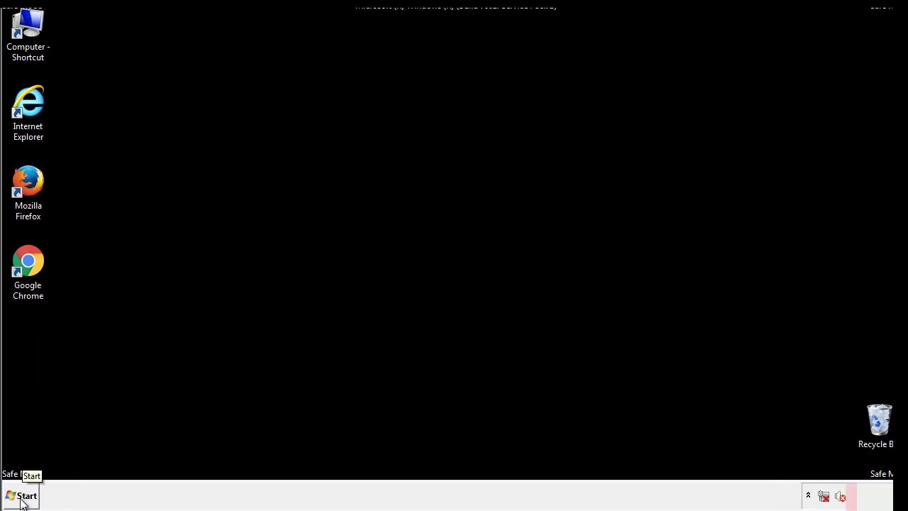
Launch Registry Editor by searching the Start menu for regedit.
click(22, 499)
click(64, 467)
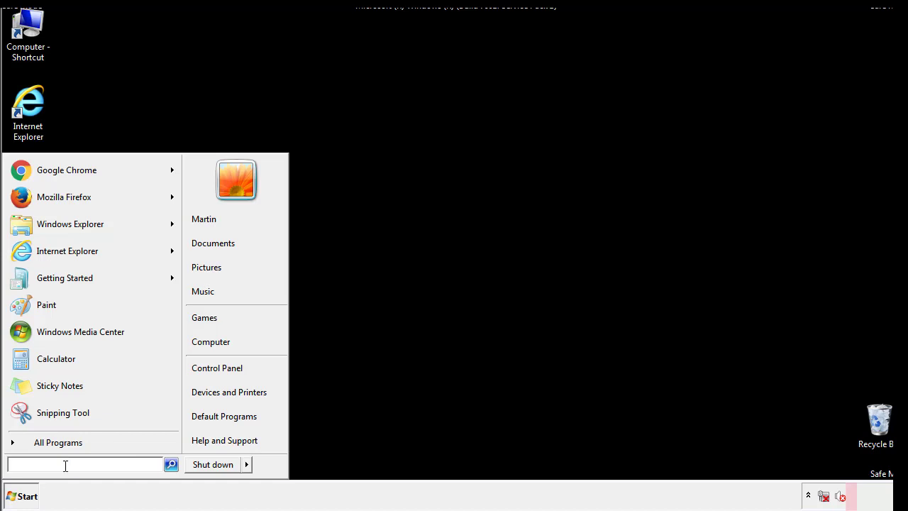
text(regedit)
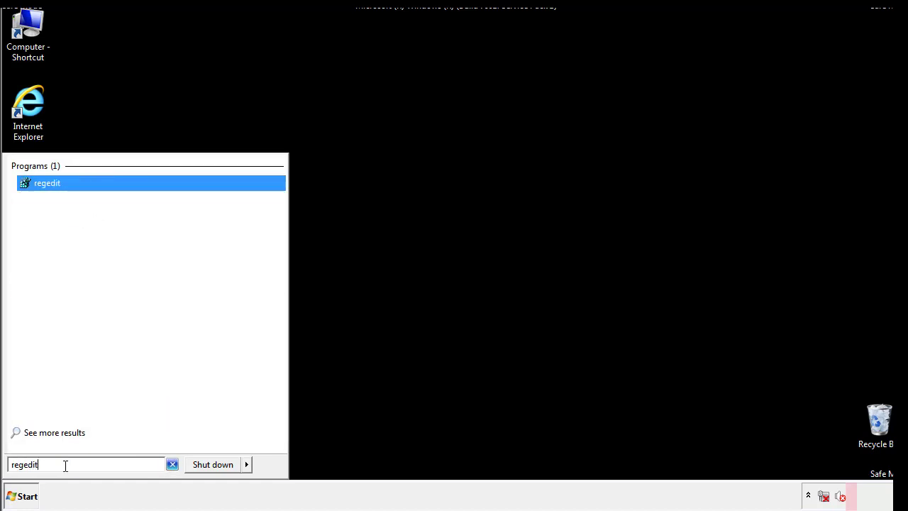
key(Return)
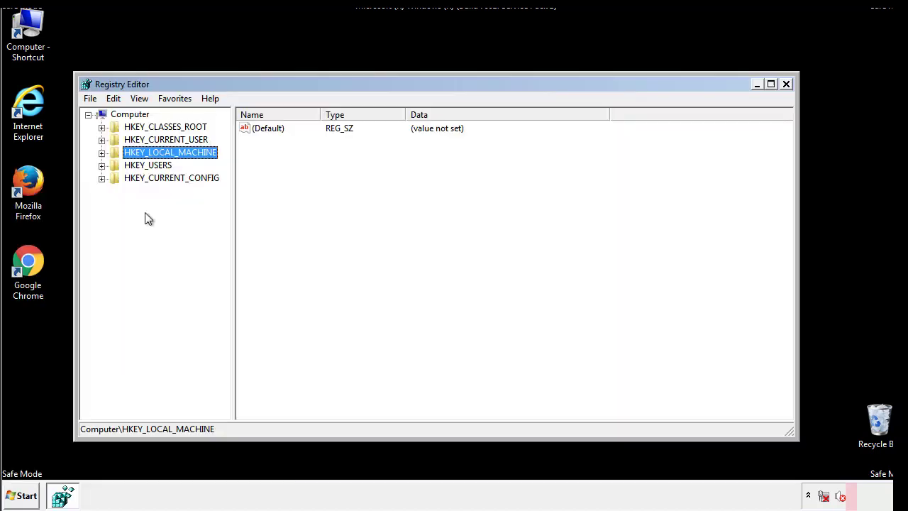
Navigate to HKEY_LOCAL_MACHINE\SOFTWARE\Microsoft\Windows\CurrentVersion\Run to view its values.
click(101, 153)
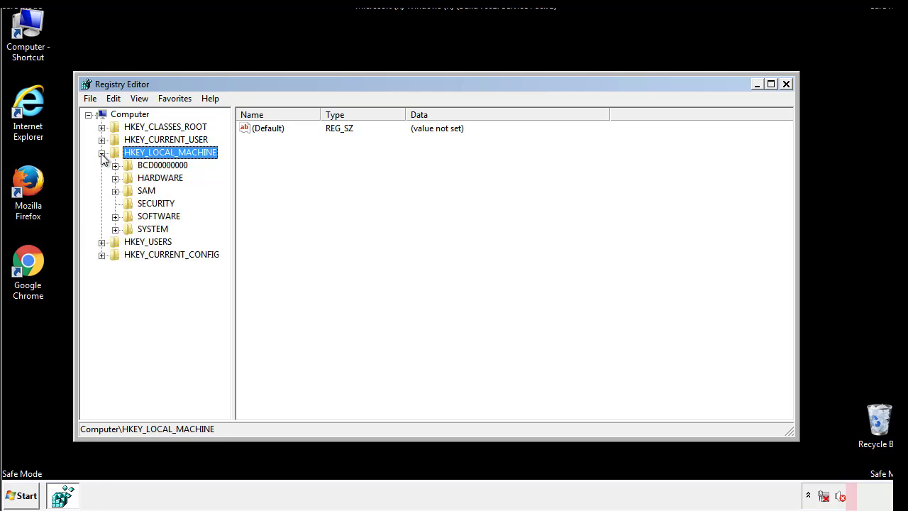
click(115, 216)
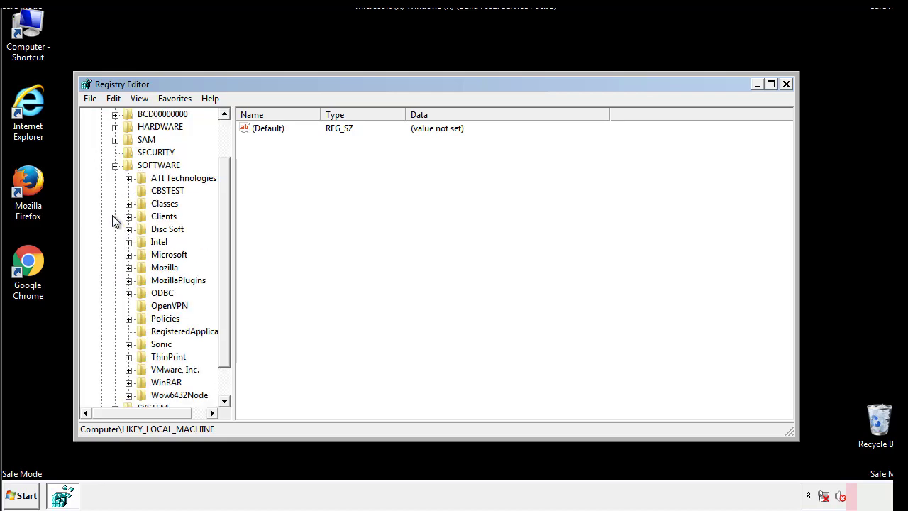
drag(226, 211, 223, 237)
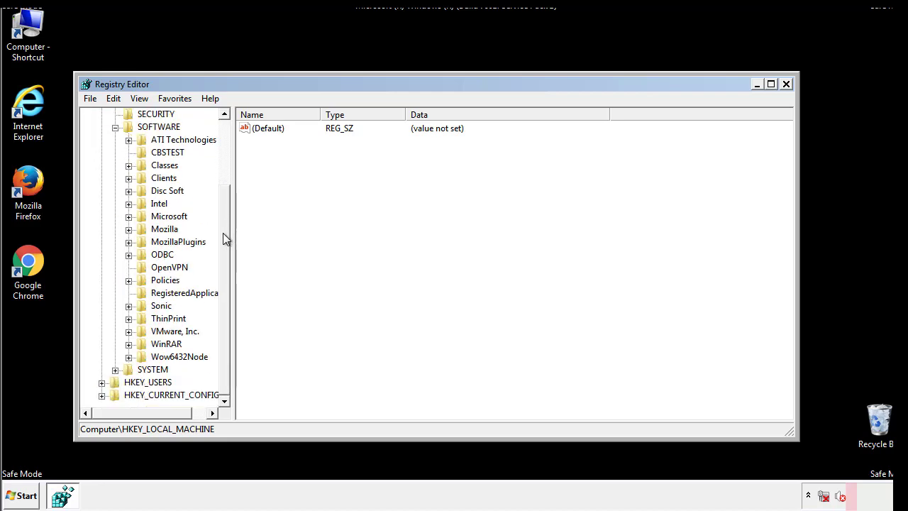
click(128, 217)
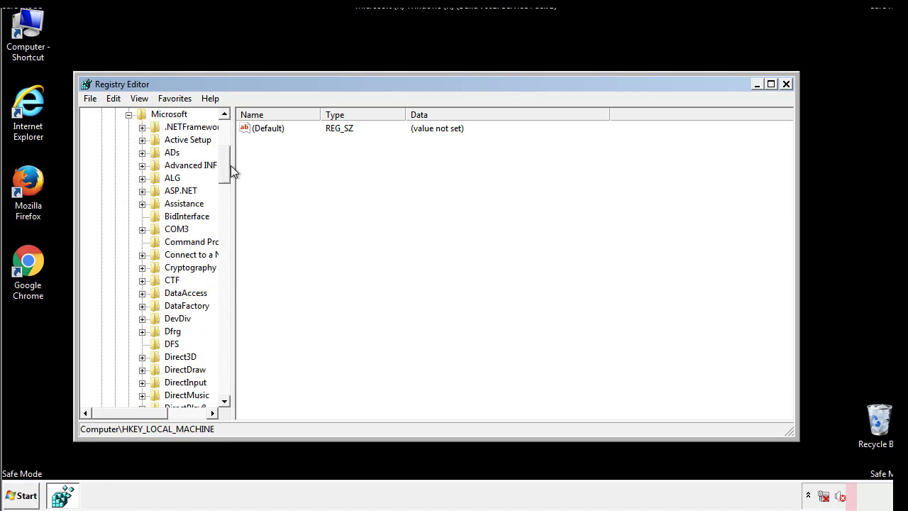
drag(223, 174, 227, 363)
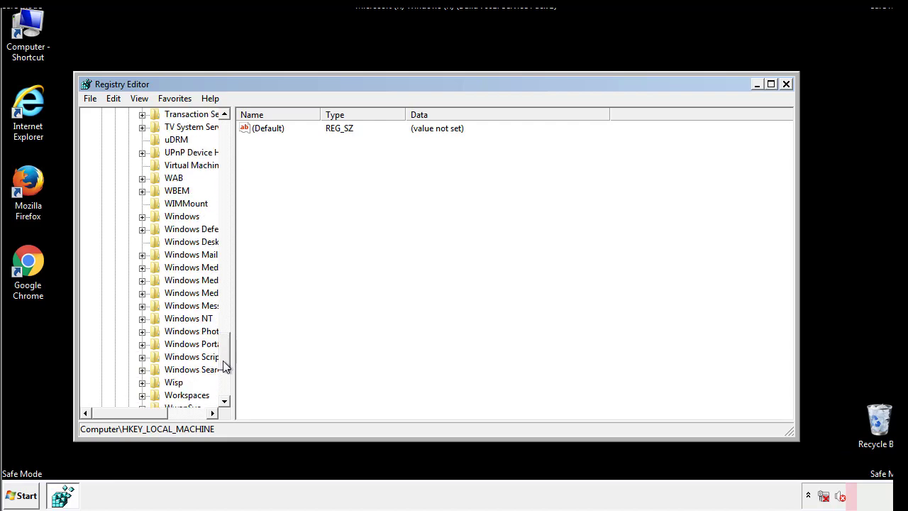
click(141, 216)
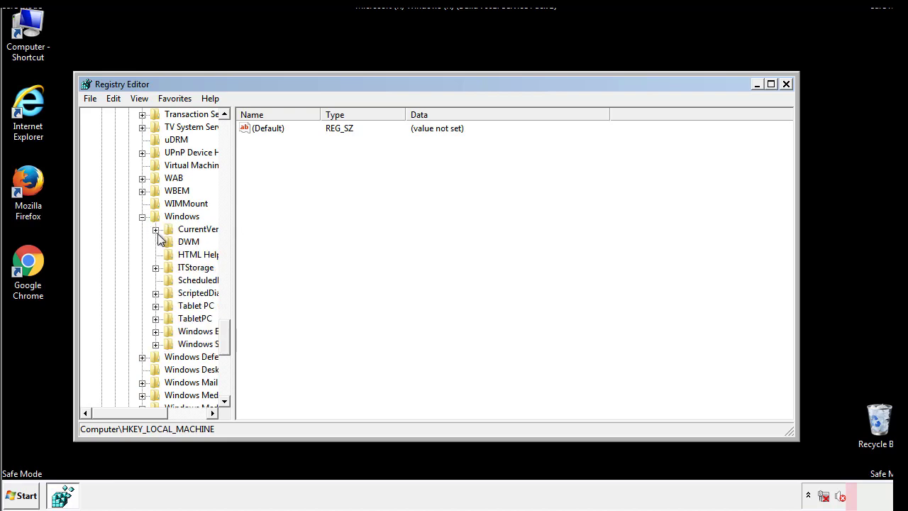
drag(124, 415, 145, 416)
click(116, 229)
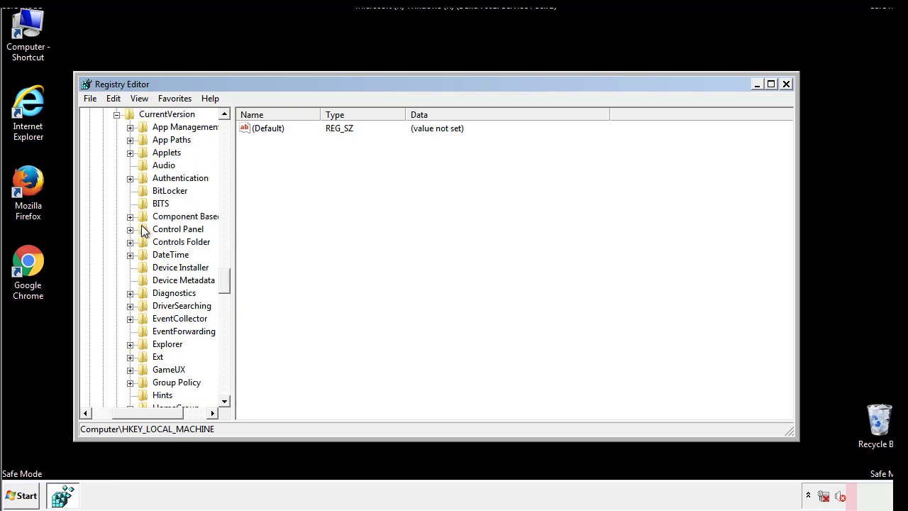
drag(227, 282, 226, 327)
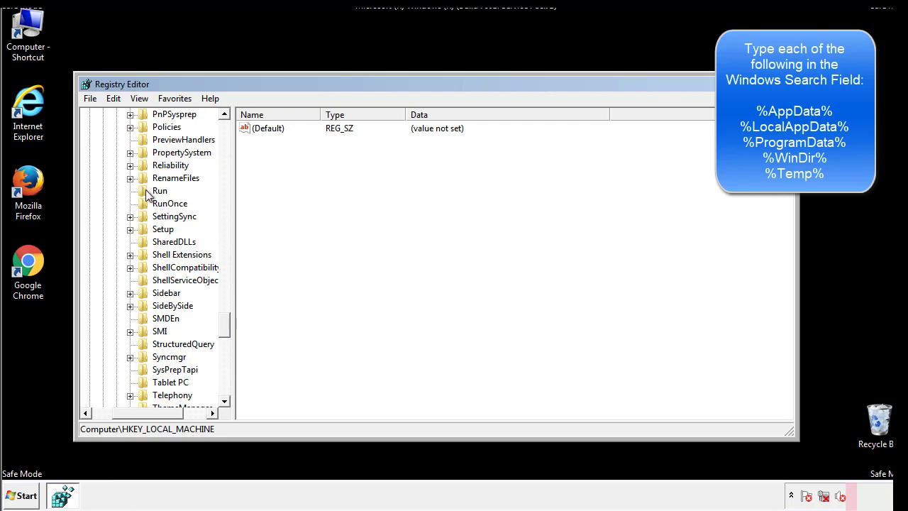
click(149, 191)
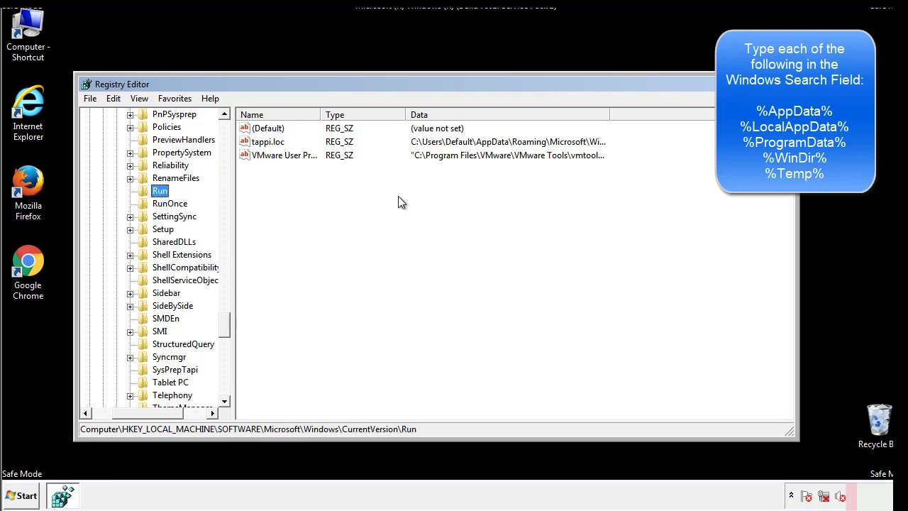
Delete the tappi.loc value from the machine-wide Run key.
click(270, 147)
right_click(263, 144)
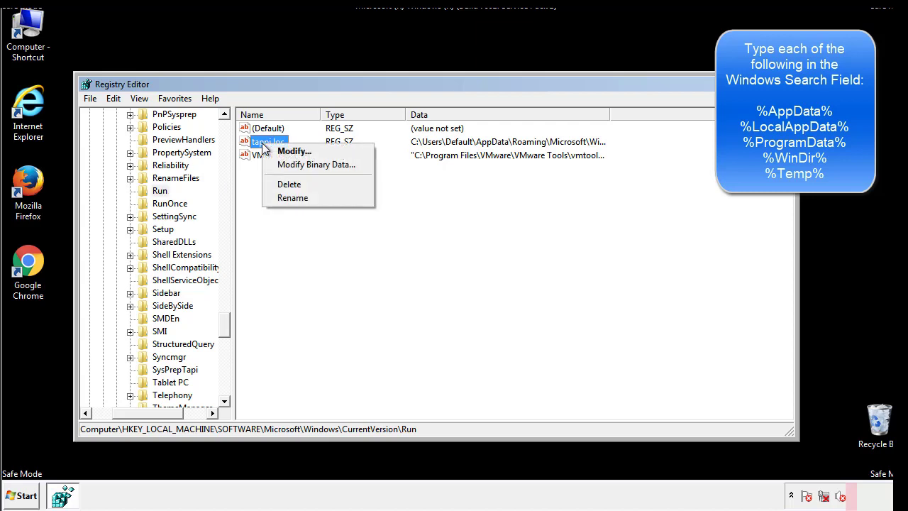
click(285, 186)
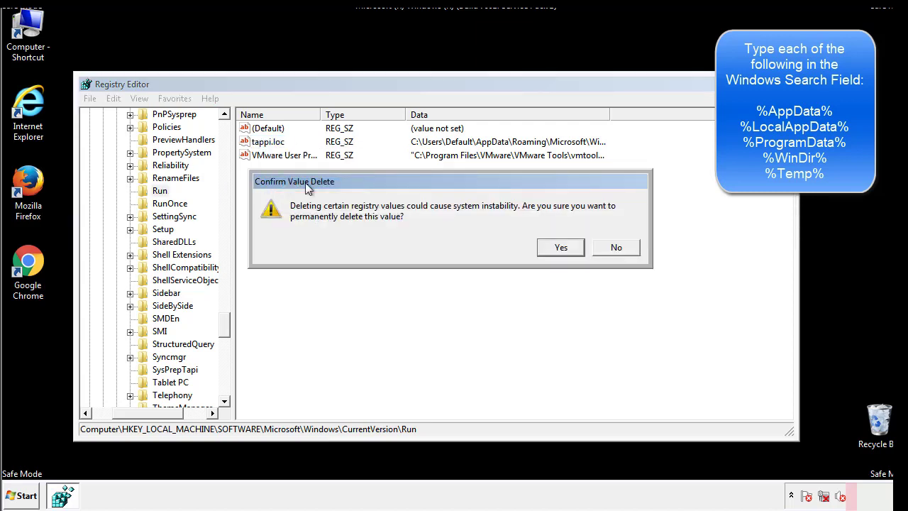
click(551, 247)
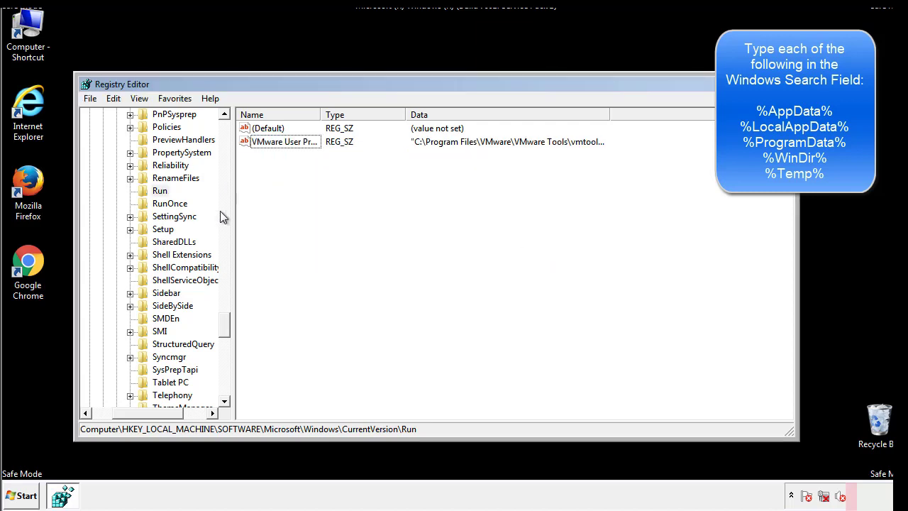
drag(225, 320, 207, 397)
drag(143, 411, 110, 417)
drag(225, 384, 234, 142)
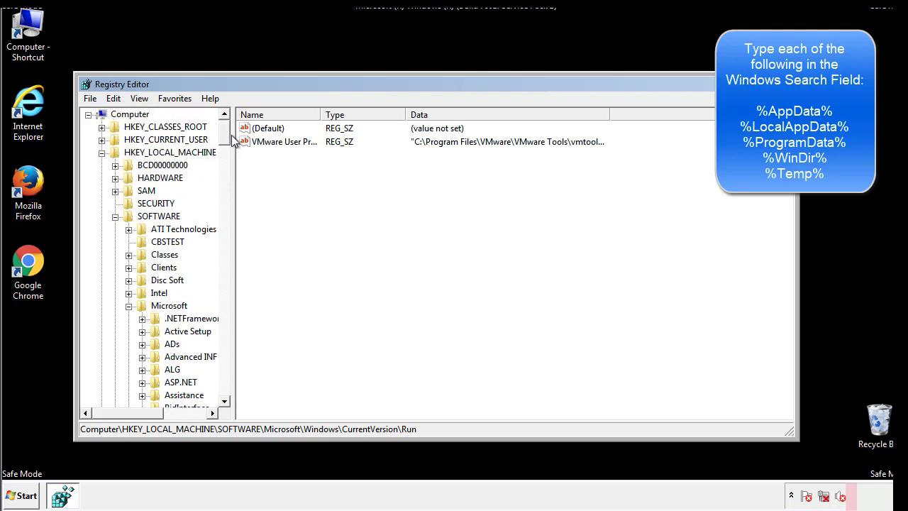
Navigate to HKEY_CURRENT_USER\Software\Microsoft\Windows\CurrentVersion\Run.
click(102, 153)
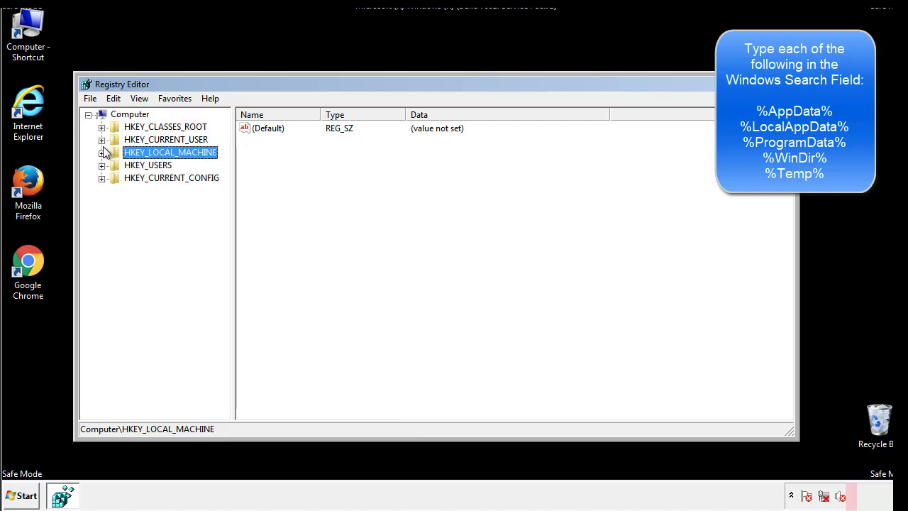
click(101, 140)
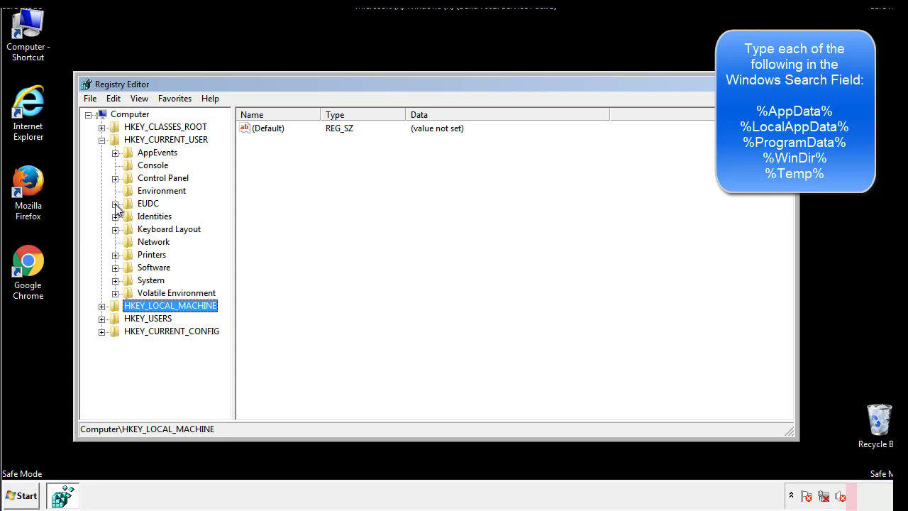
click(115, 267)
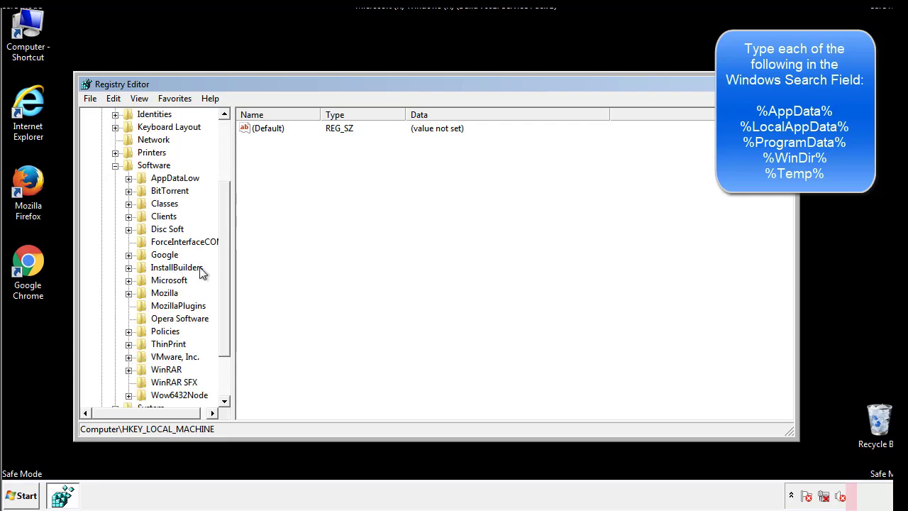
drag(223, 258, 222, 270)
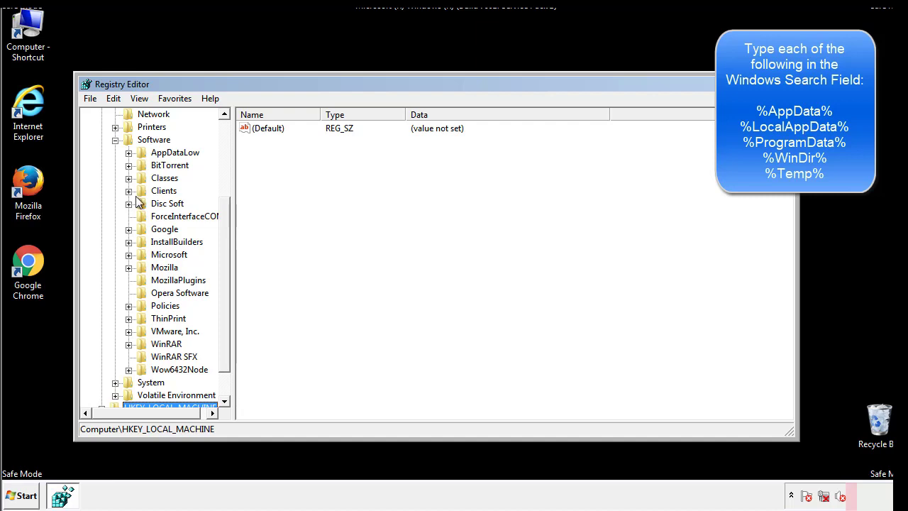
click(128, 255)
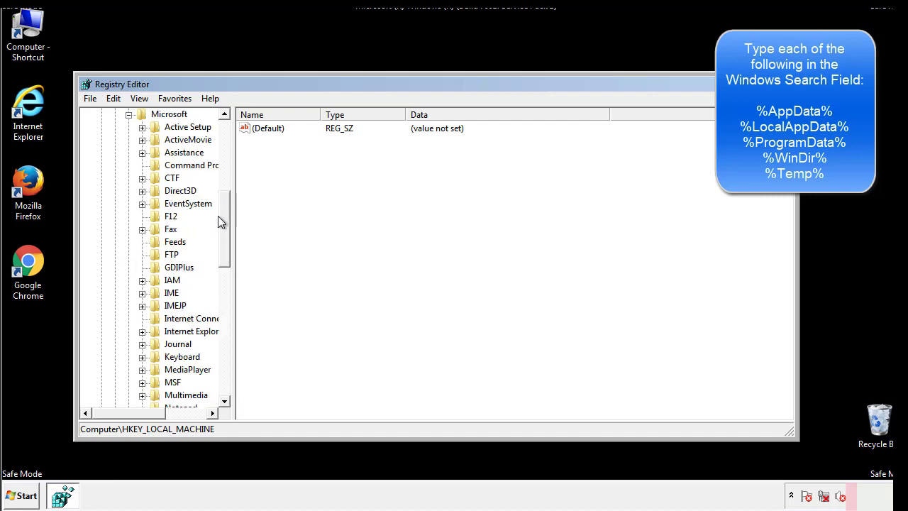
drag(221, 210, 223, 295)
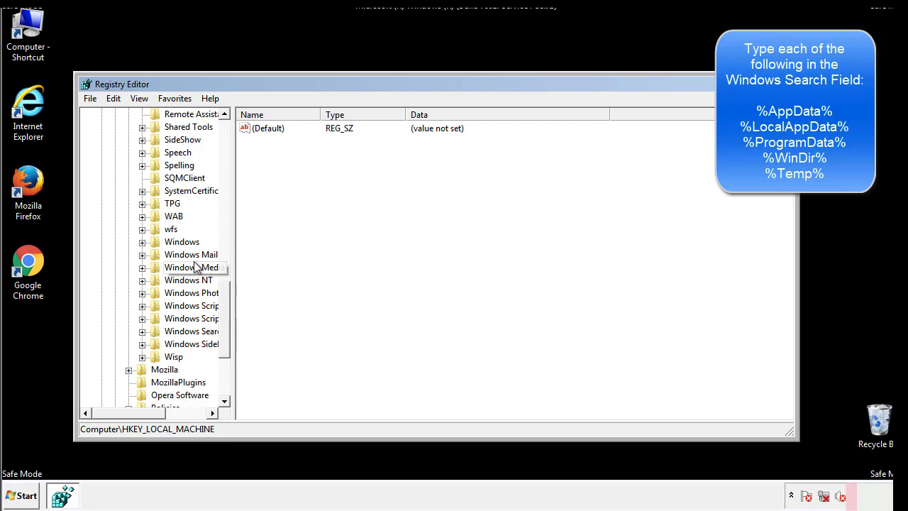
click(142, 242)
click(156, 255)
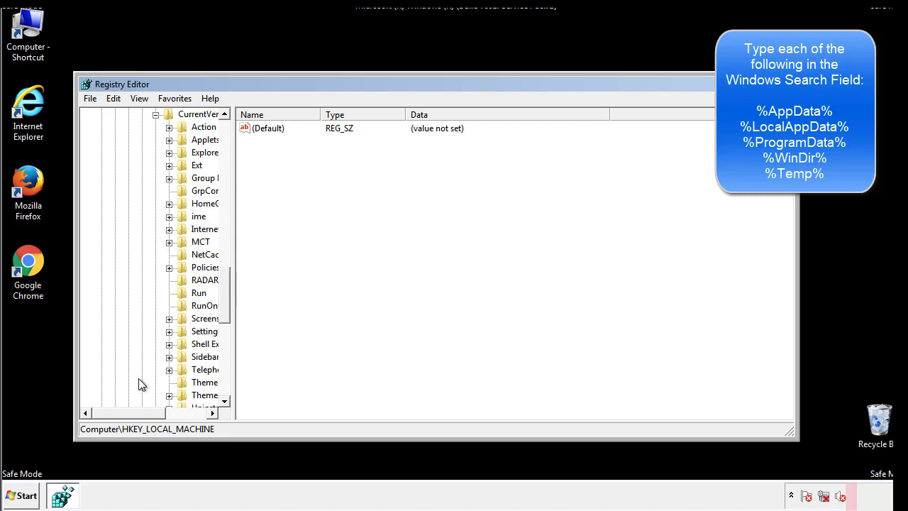
drag(137, 415, 160, 412)
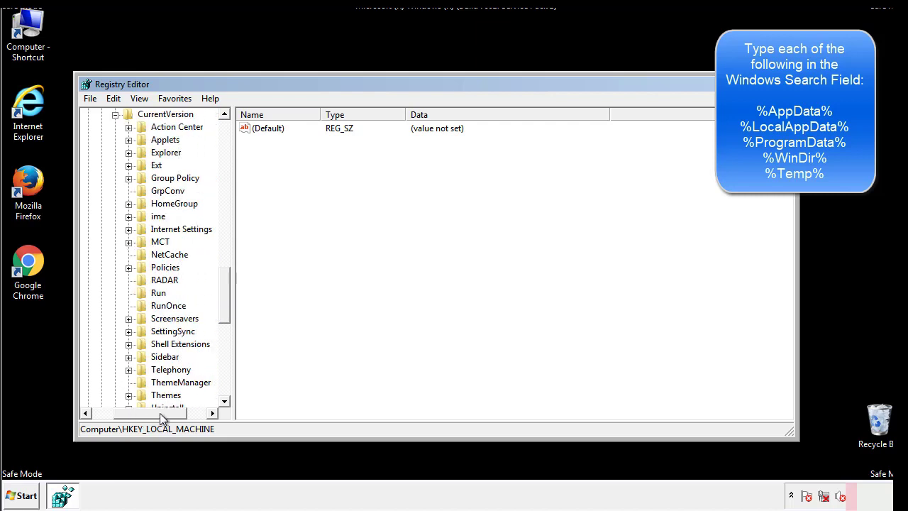
click(158, 293)
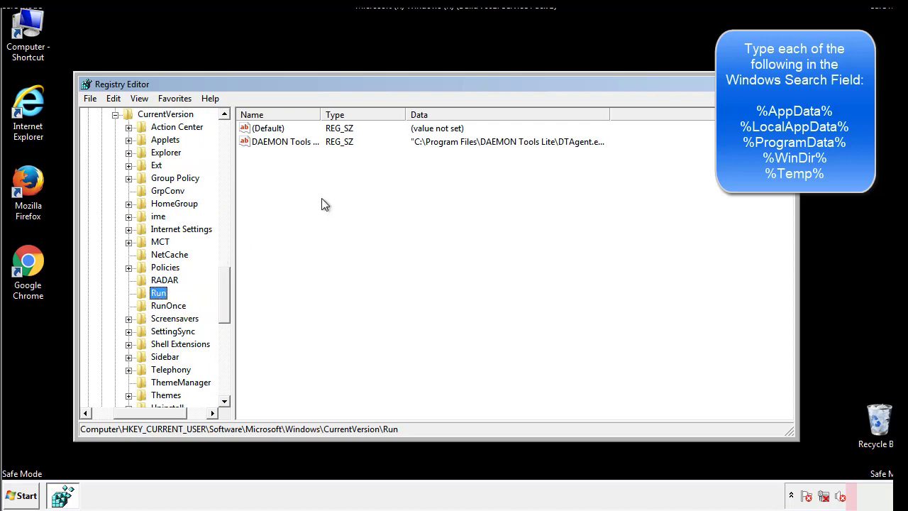
Inspect the per-user Run values, finding only DAEMON Tools Lite, and collapse Windows.
click(332, 162)
drag(267, 207, 274, 175)
drag(320, 160, 326, 160)
drag(151, 411, 131, 411)
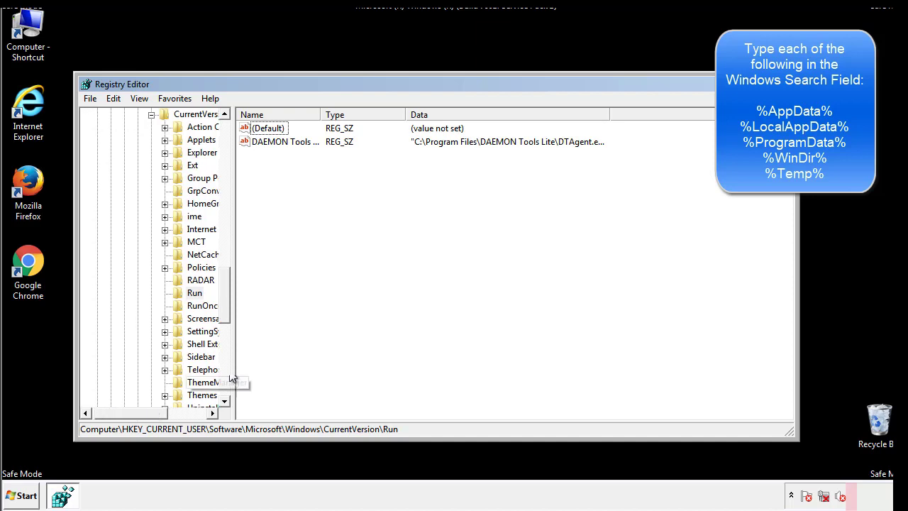
drag(226, 313, 232, 268)
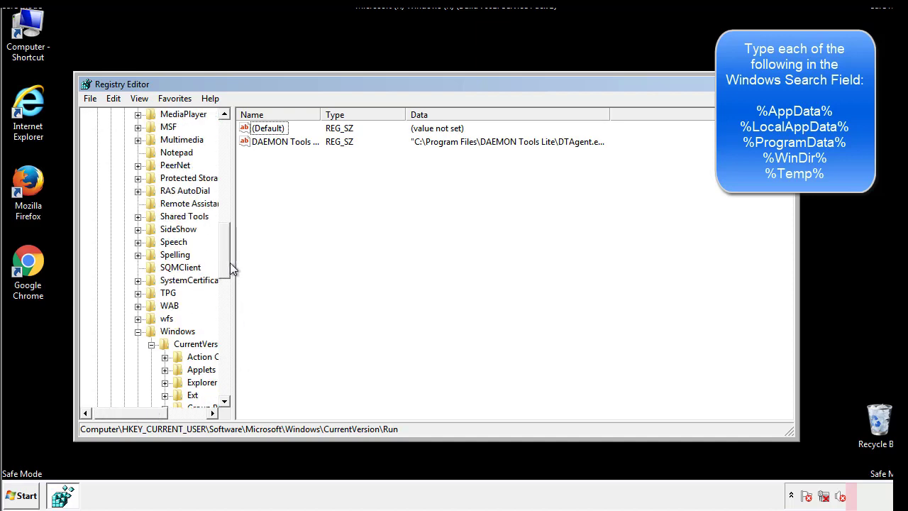
click(139, 331)
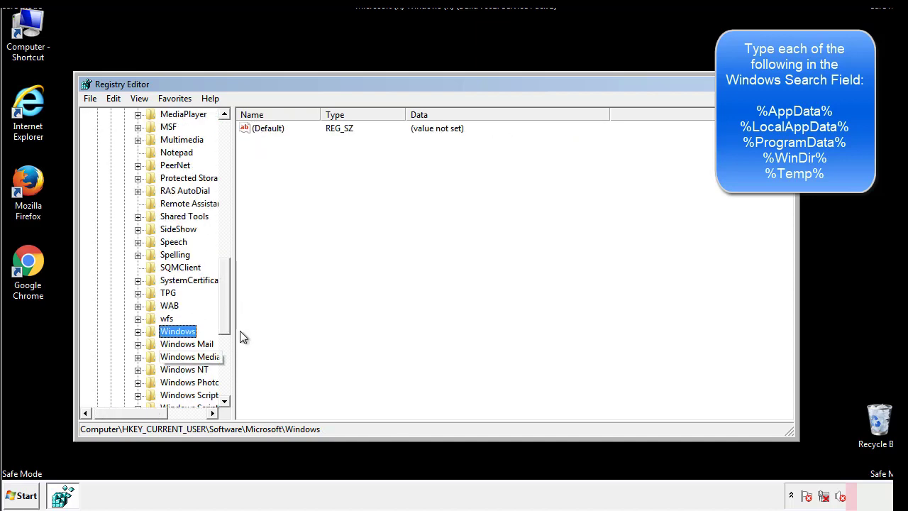
drag(229, 322, 229, 205)
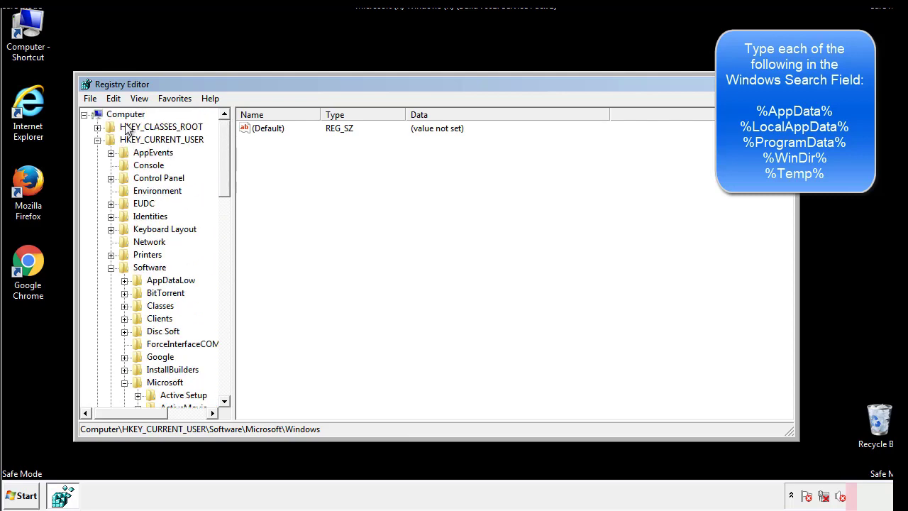
click(119, 99)
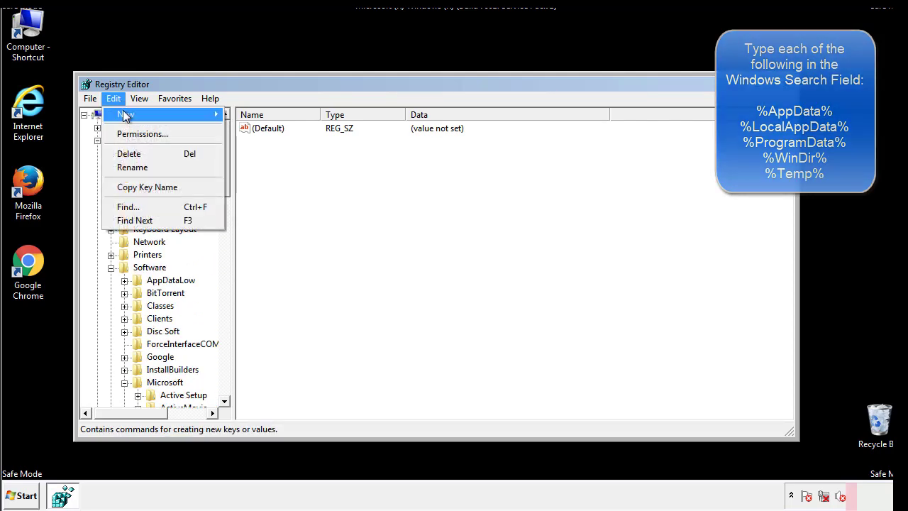
Search the registry for %temp% to find the Temporary Files cleanup key.
click(126, 207)
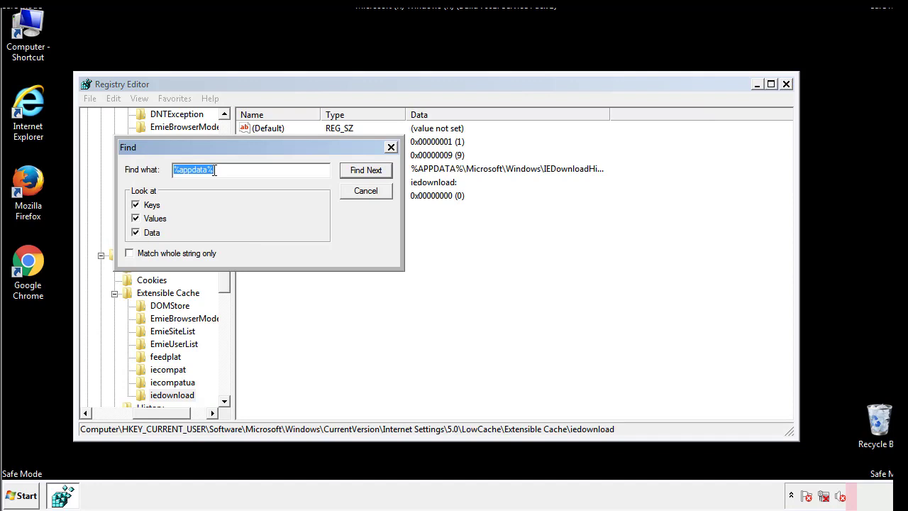
text(%temp%)
key(Return)
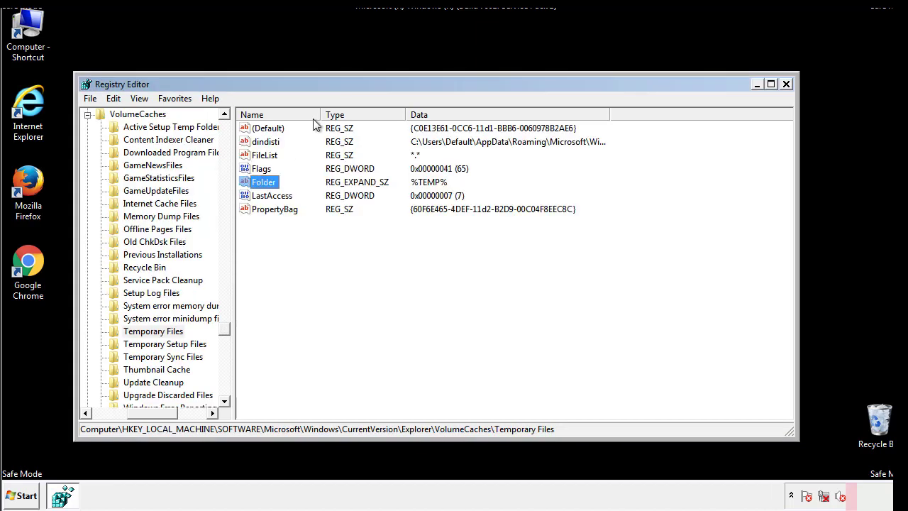
Delete all Temporary Files values except (Default), including dindisti, and close Registry Editor.
click(372, 235)
drag(313, 232, 256, 134)
right_click(256, 131)
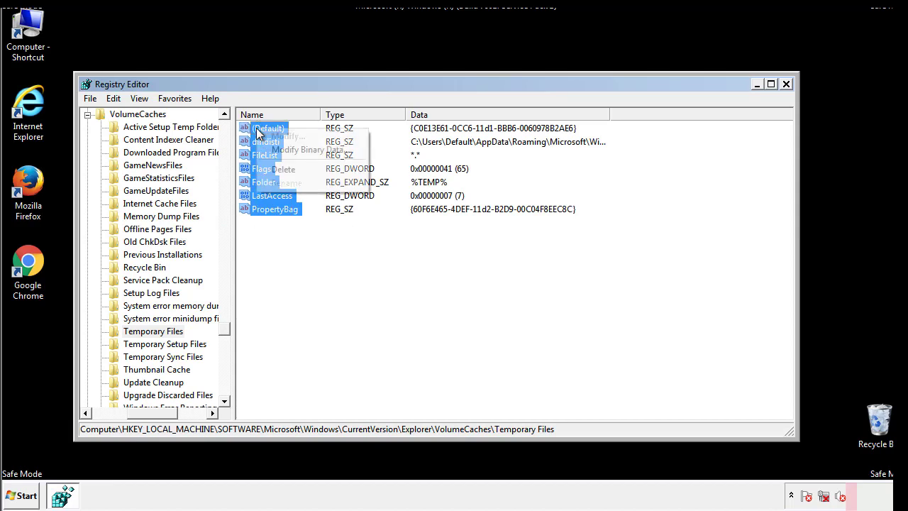
click(278, 169)
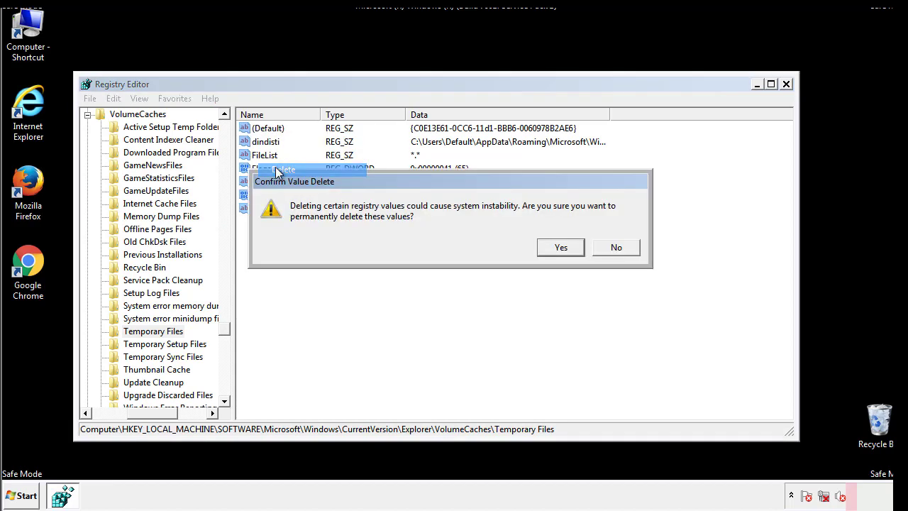
click(560, 248)
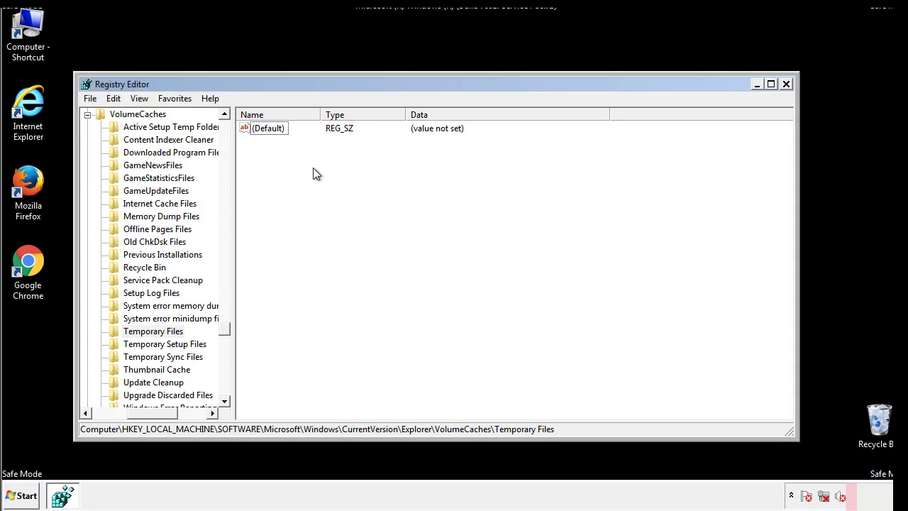
click(787, 84)
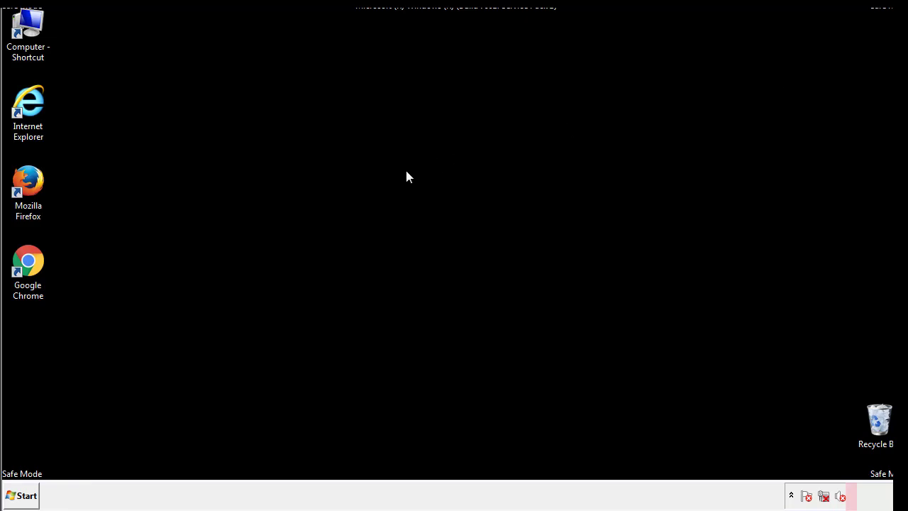
Relaunch System Configuration by searching the Start menu for msconfig.
click(19, 502)
click(49, 463)
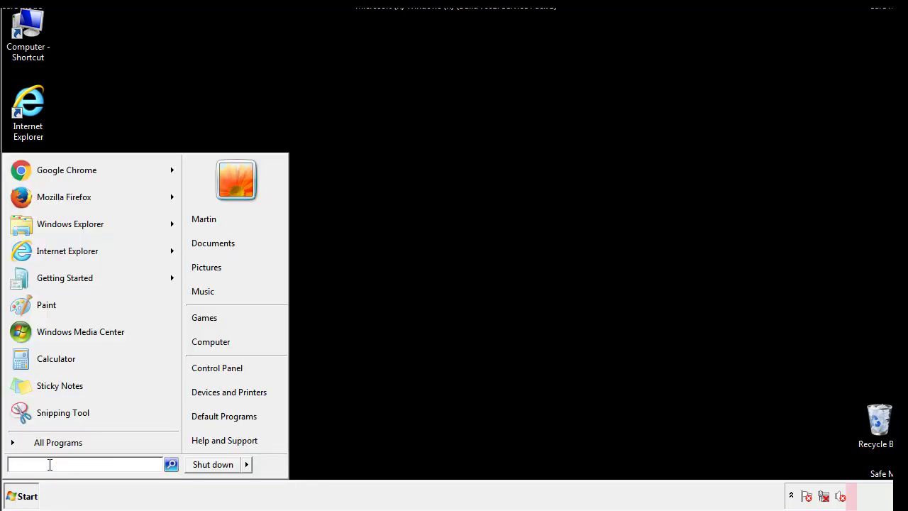
text(msconfig)
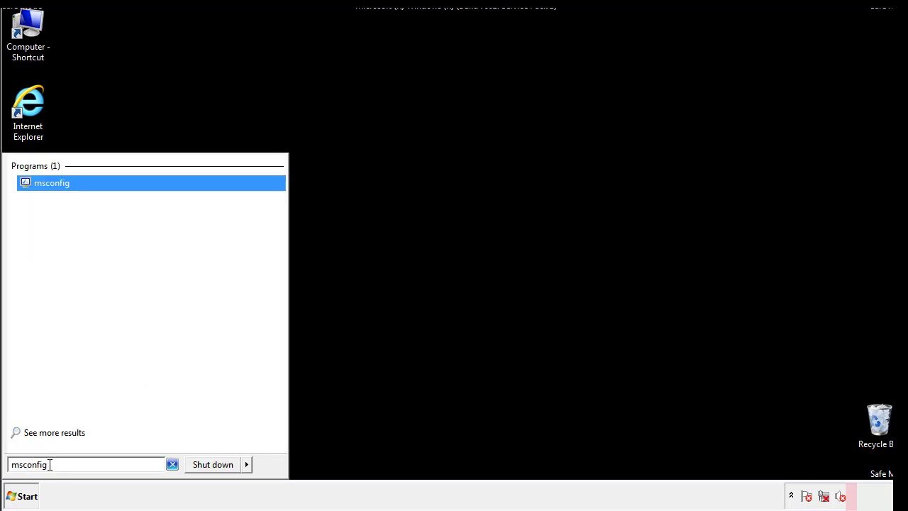
key(Return)
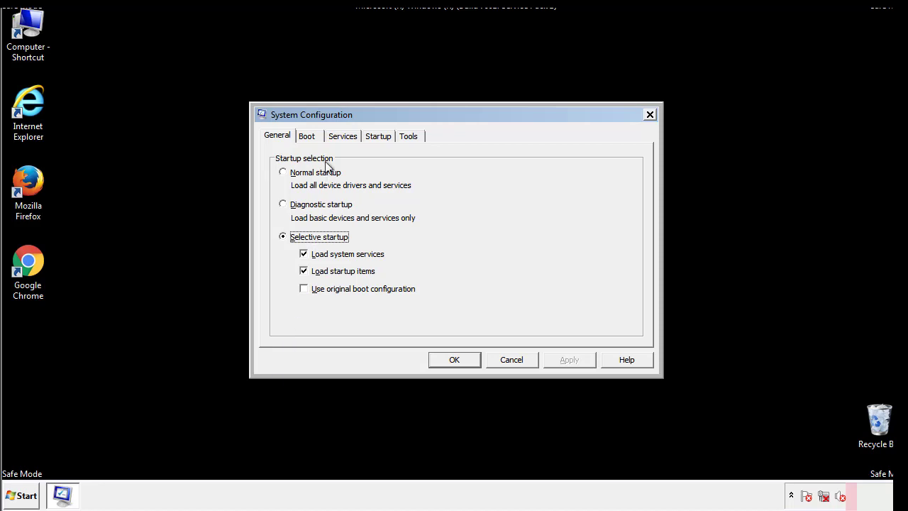
Disable Safe boot on the System Configuration Boot tab, apply it, and restart Windows normally.
click(312, 135)
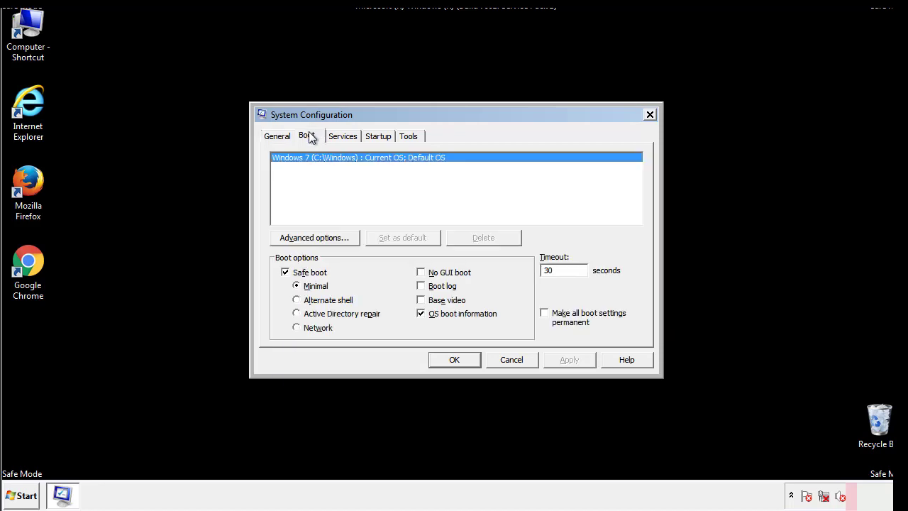
click(287, 274)
click(571, 360)
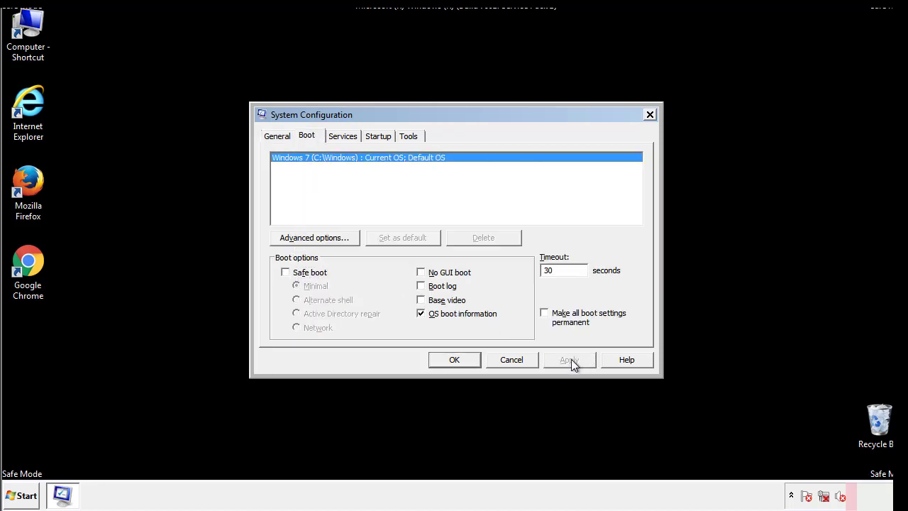
click(453, 360)
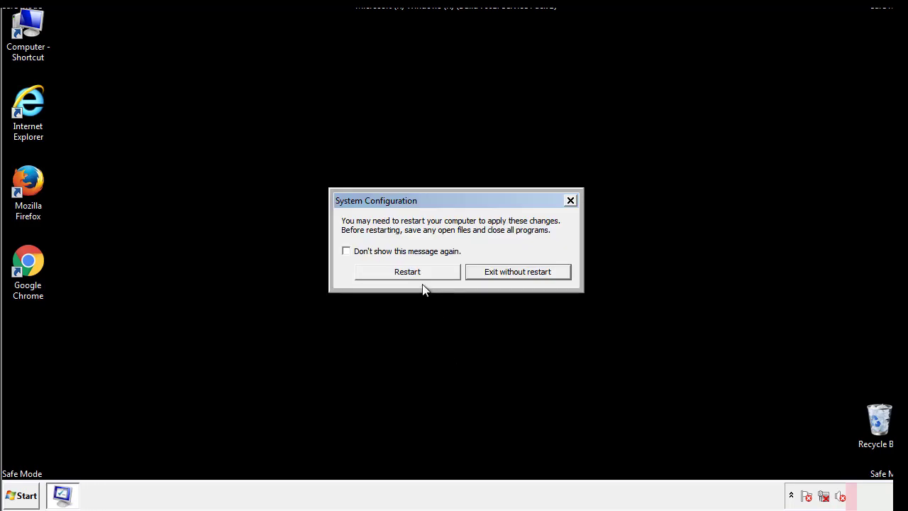
click(419, 274)
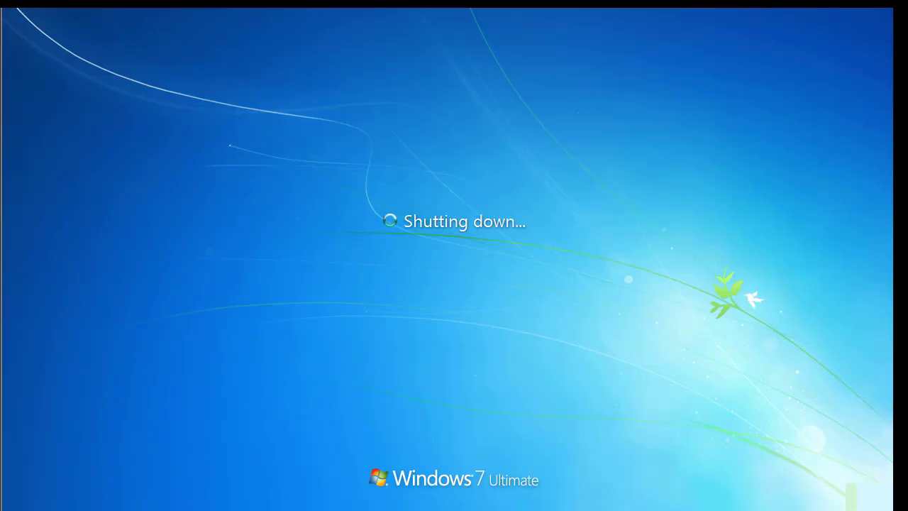